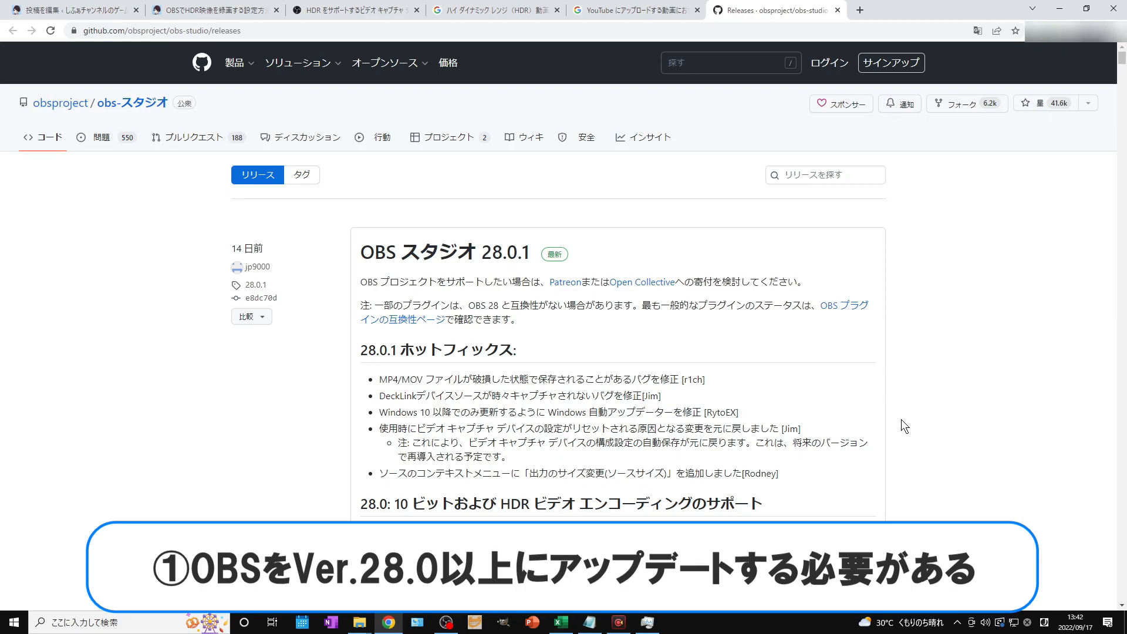
- Examine the OBS 28.0 release notes on HDR and 10-bit support, along with the recording output's encoder and profile settings
{"action": "scroll", "coordinate": [858, 387], "scroll_direction": "down", "scroll_amount": 6}
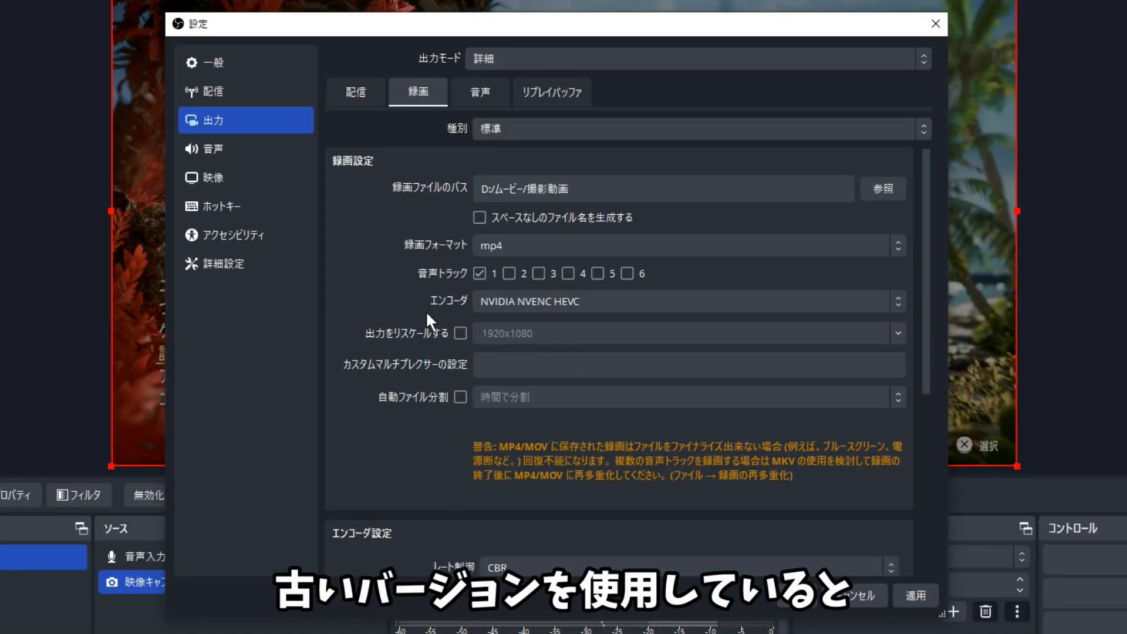
{"action": "scroll", "coordinate": [452, 364], "scroll_direction": "down", "scroll_amount": 5}
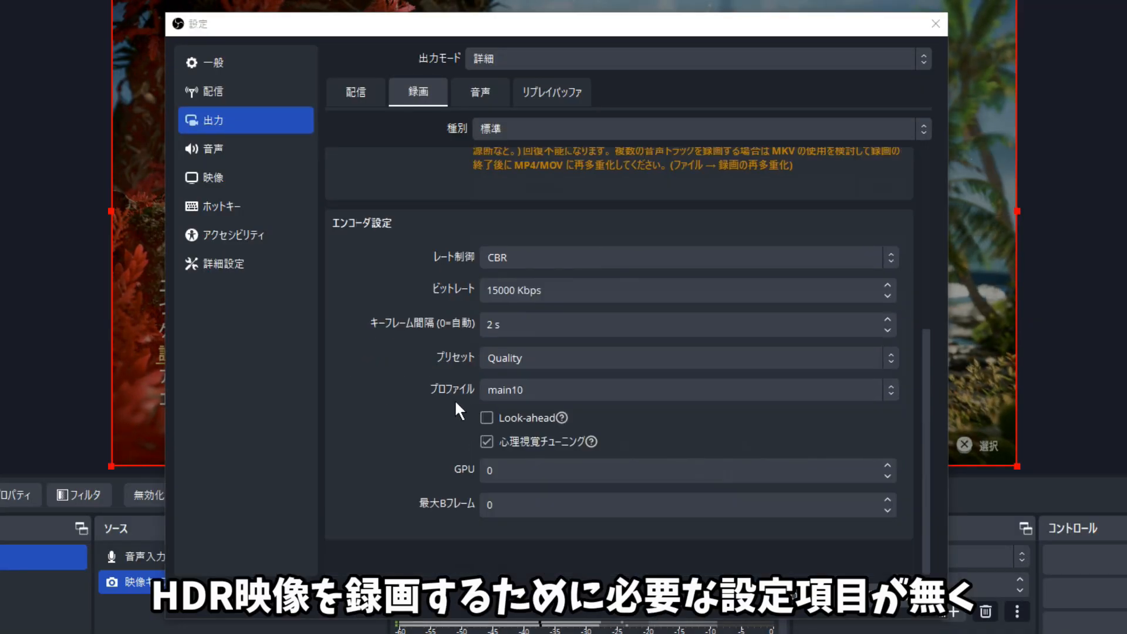
{"action": "left_click", "coordinate": [549, 390]}
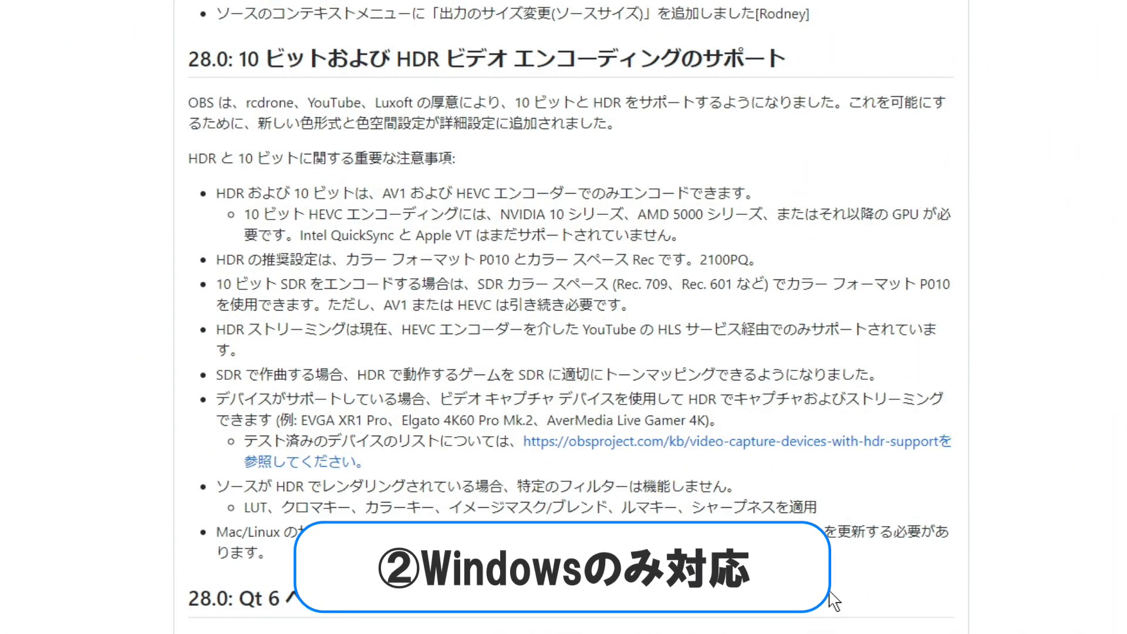
{"action": "scroll", "coordinate": [865, 474], "scroll_direction": "down", "scroll_amount": 3}
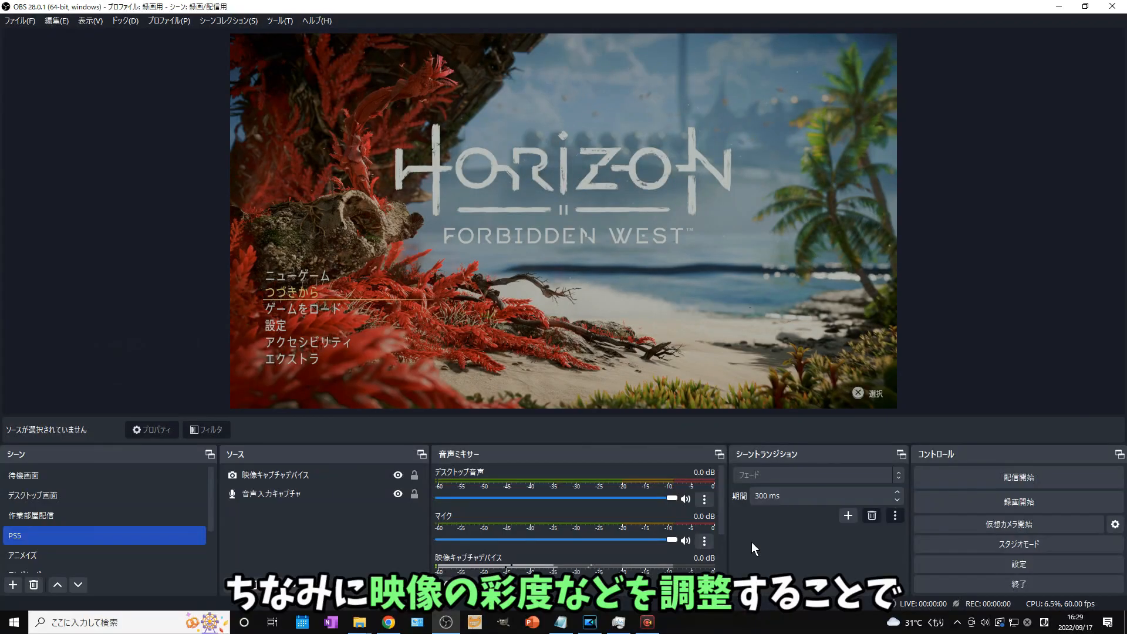
- Open the filters of the 映像キャプチャデバイス source and move the filter window clear of the preview
{"action": "left_click", "coordinate": [342, 478]}
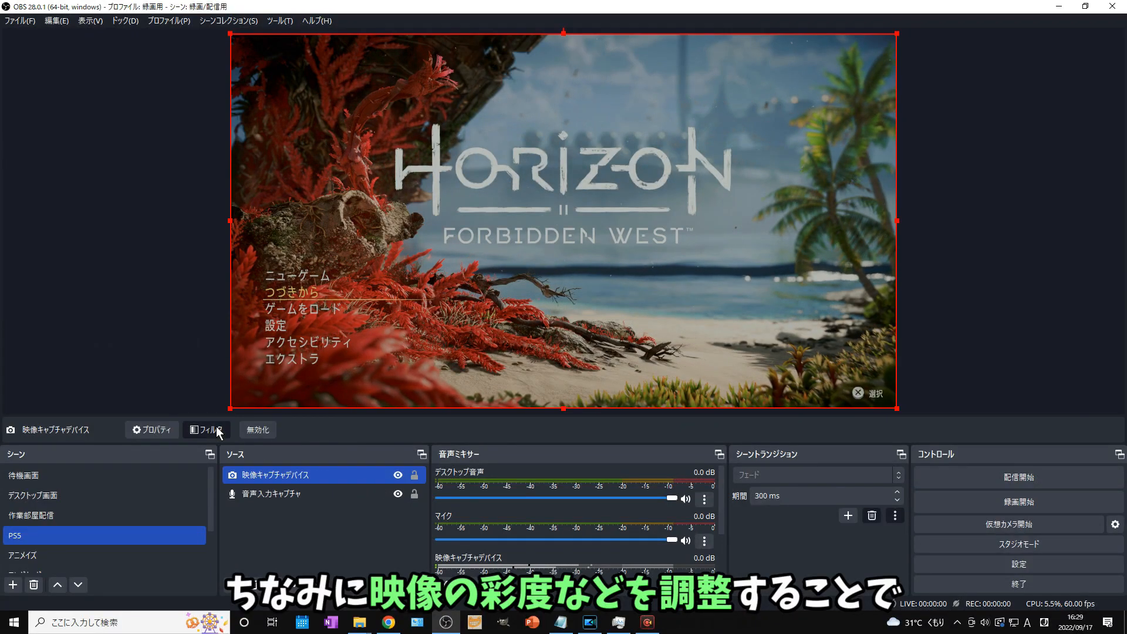
{"action": "left_click", "coordinate": [216, 428]}
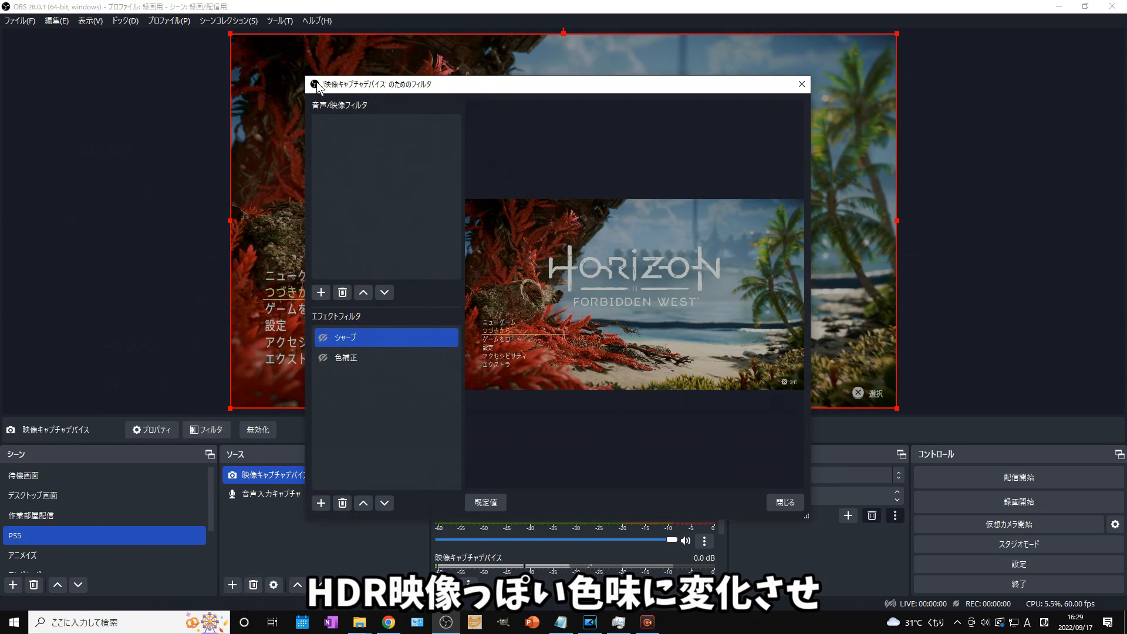
{"action": "left_click_drag", "start_coordinate": [304, 74], "coordinate": [802, 134]}
- Toggle the シャープ and 色補正 effect filters on and off to compare the picture in the preview
{"action": "left_click", "coordinate": [756, 323]}
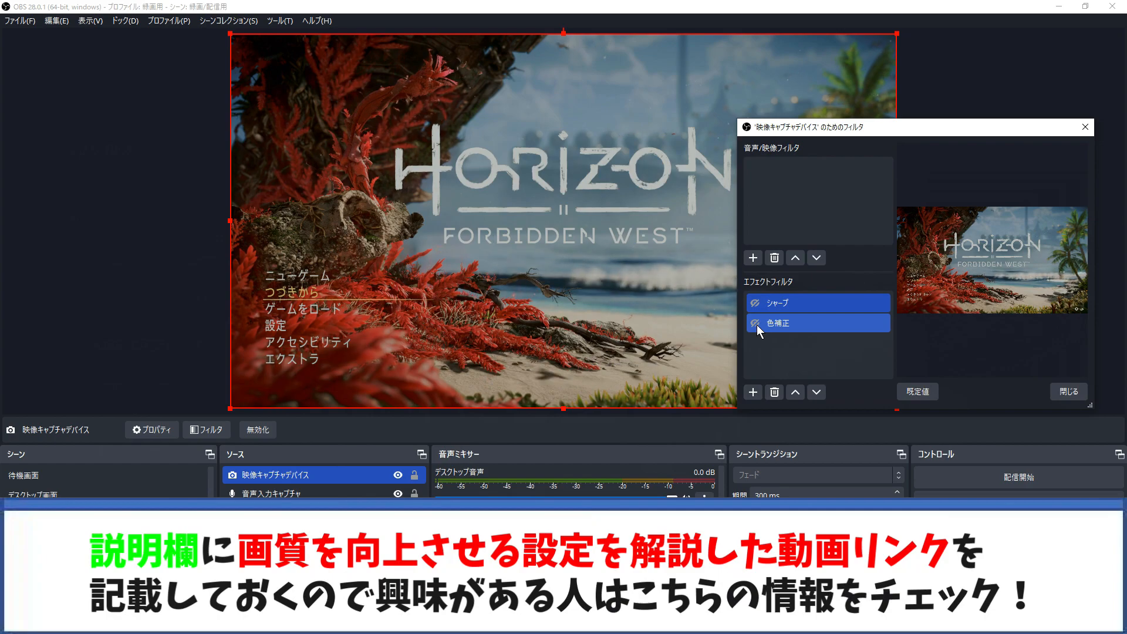
{"action": "left_click", "coordinate": [757, 326]}
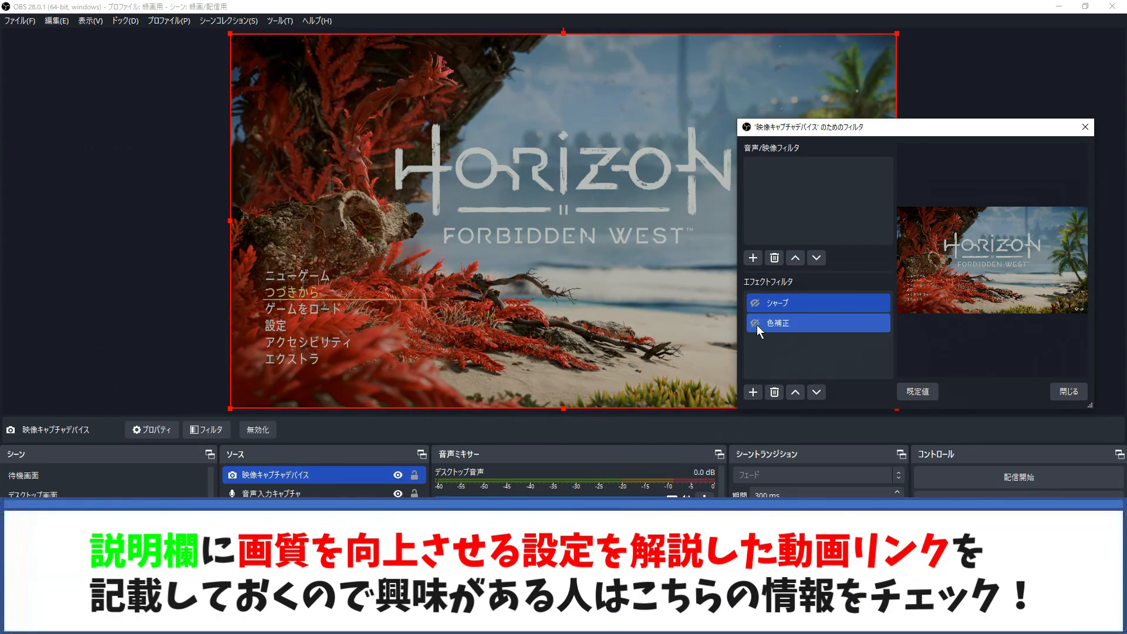
{"action": "left_click", "coordinate": [756, 325]}
{"action": "left_click", "coordinate": [756, 325]}
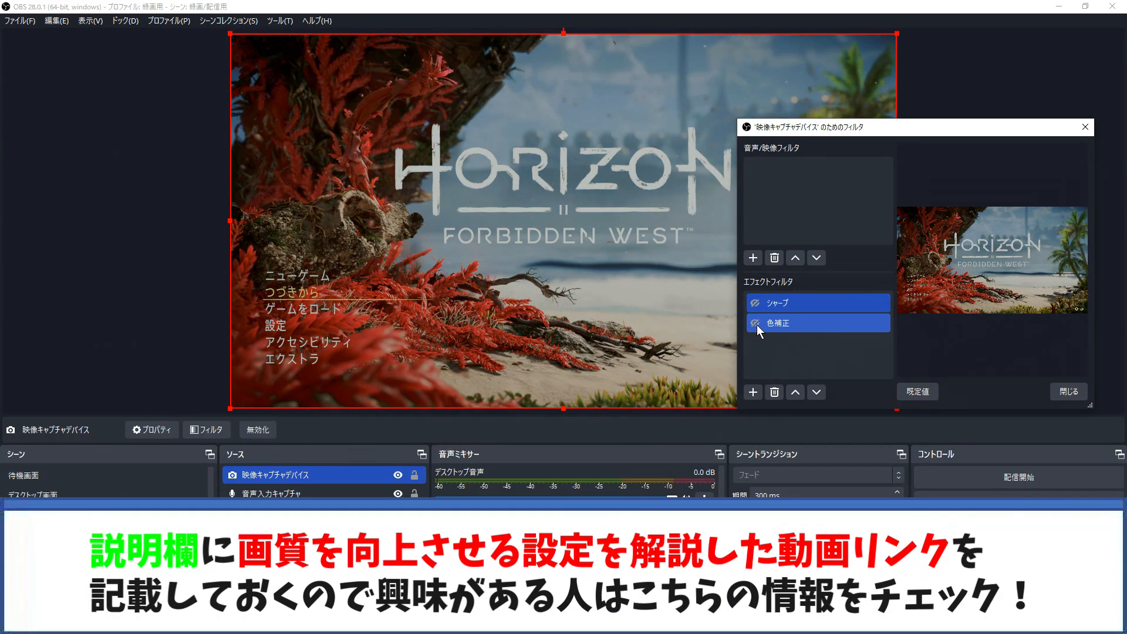
{"action": "left_click", "coordinate": [756, 325]}
{"action": "left_click", "coordinate": [756, 325]}
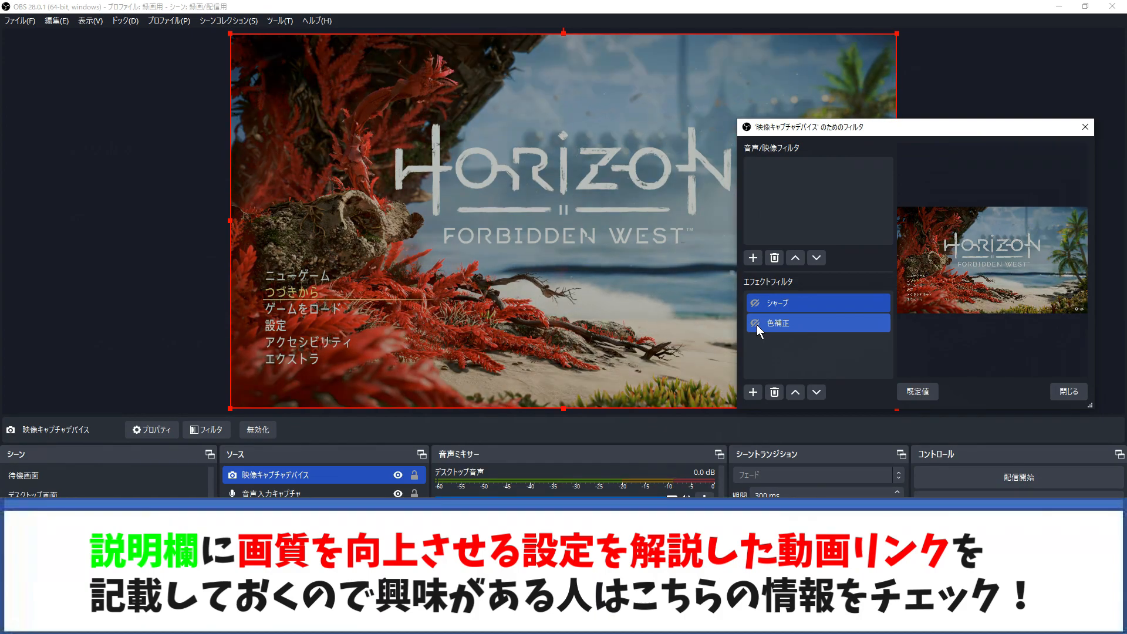
{"action": "left_click", "coordinate": [756, 326]}
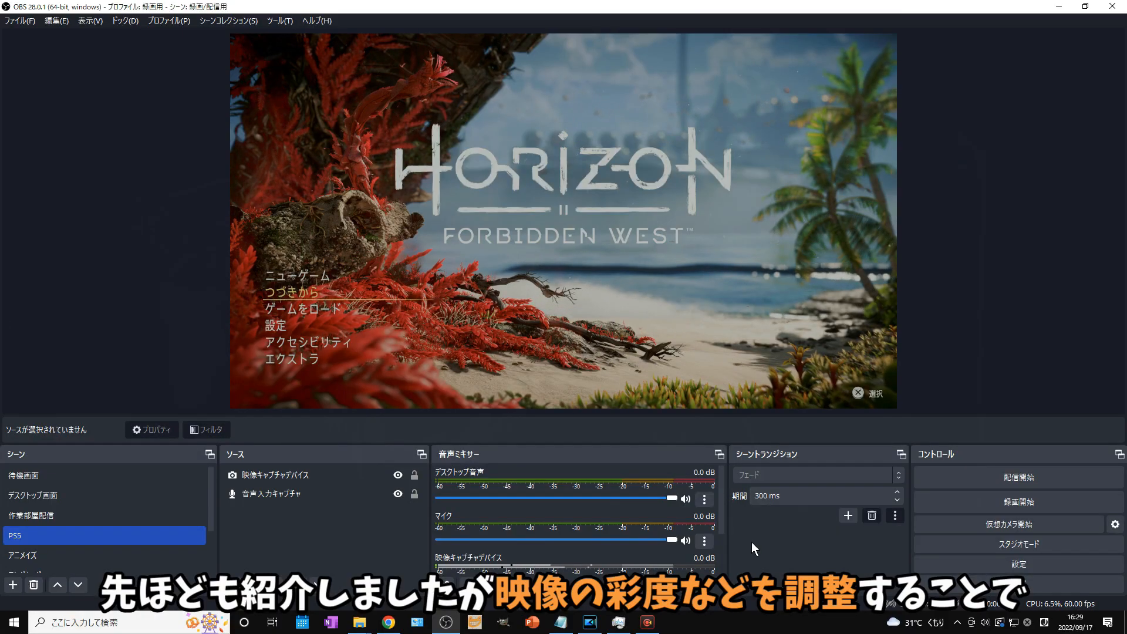
- Bring up the 映像キャプチャデバイス source's filter window and place it beside the game preview
{"action": "left_click", "coordinate": [341, 484]}
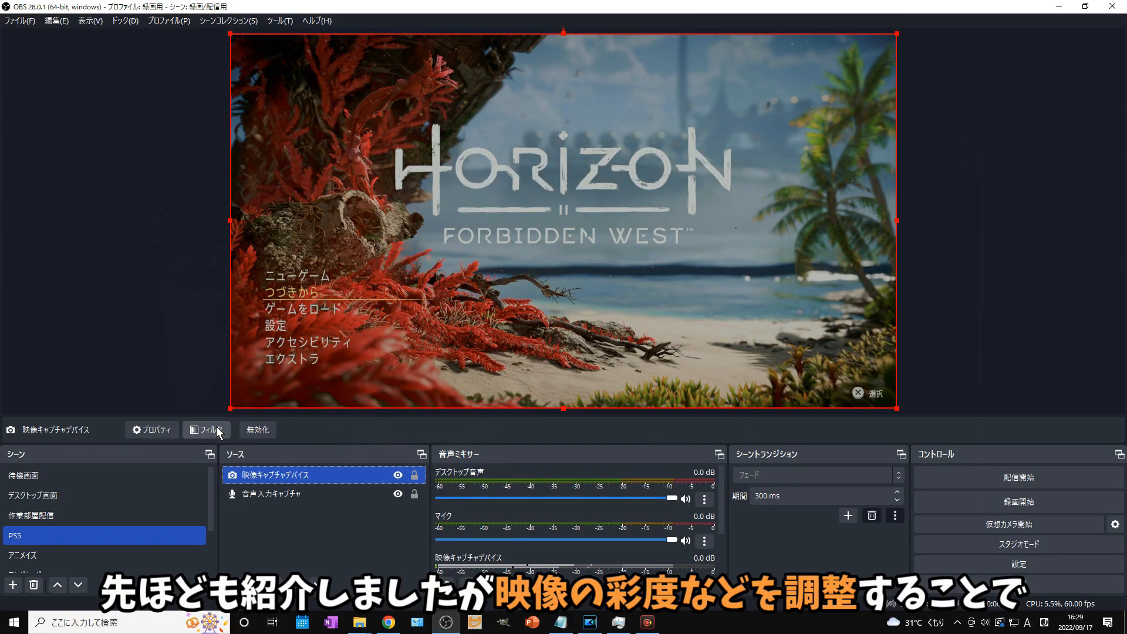
{"action": "left_click", "coordinate": [209, 429]}
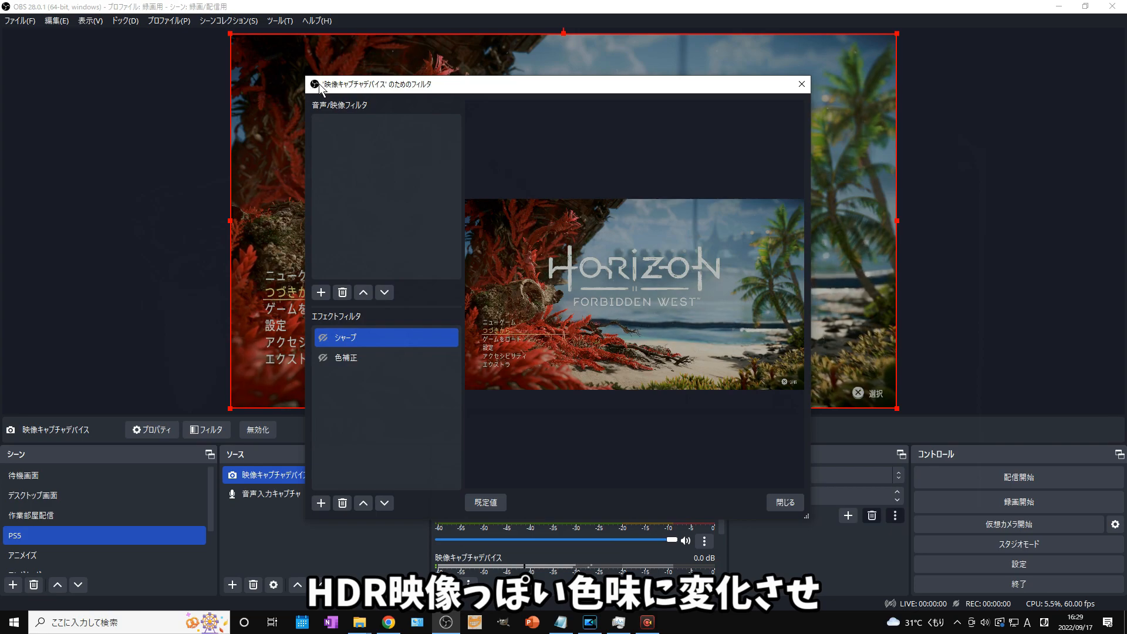
{"action": "left_click_drag", "start_coordinate": [304, 74], "coordinate": [800, 129]}
- Switch the シャープ and 色補正 effect filters on and off repeatedly to compare the image quality
{"action": "left_click", "coordinate": [756, 323]}
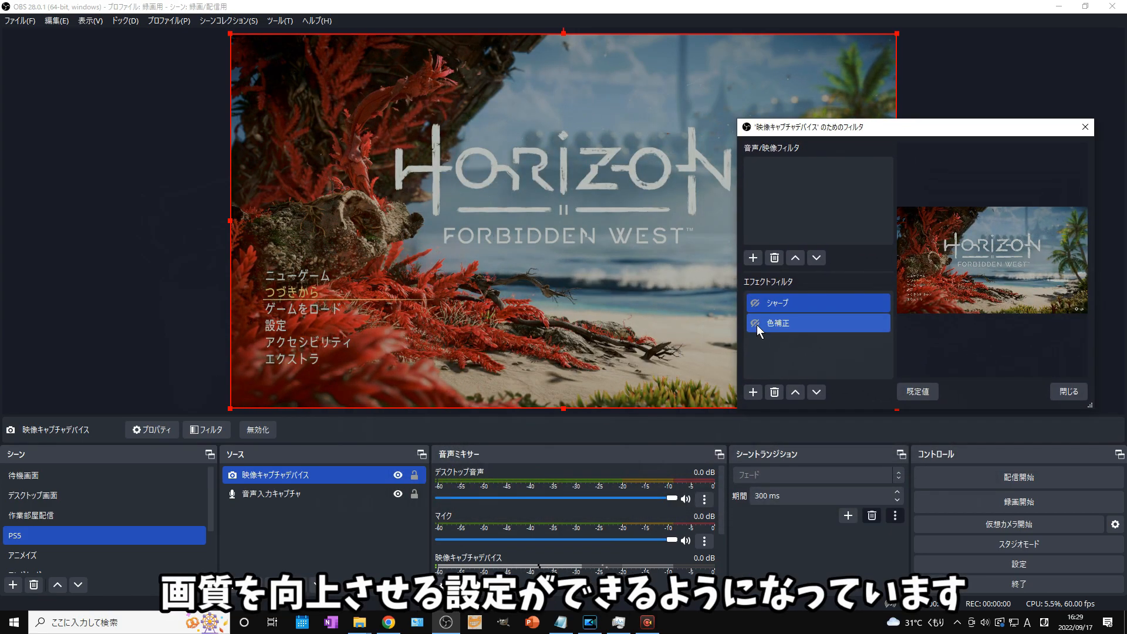
{"action": "left_click", "coordinate": [756, 325]}
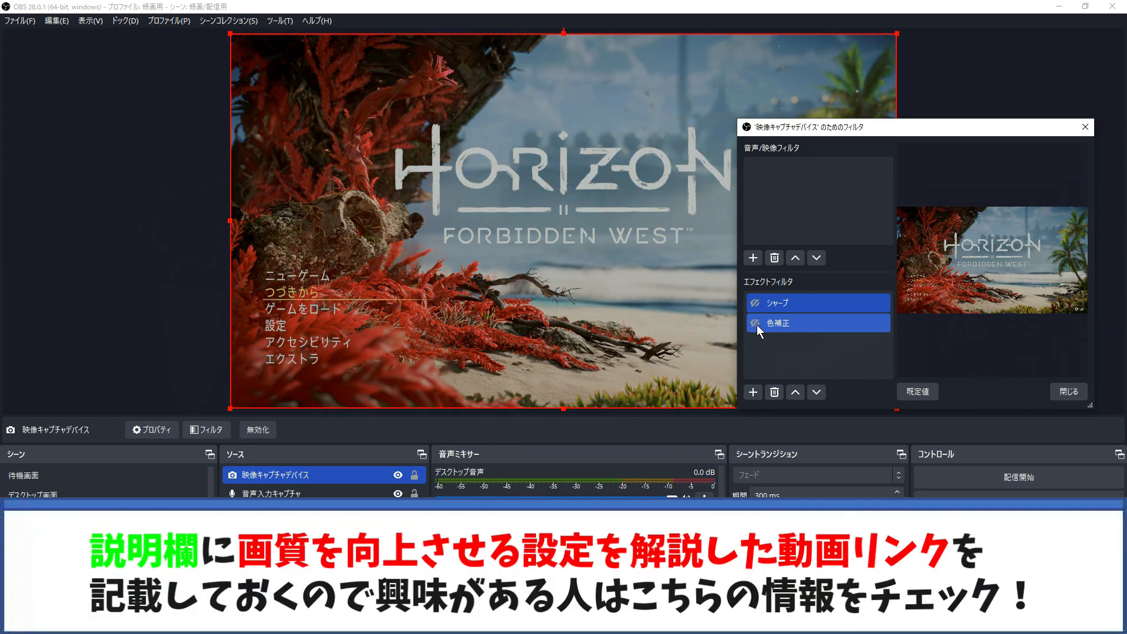
{"action": "left_click", "coordinate": [756, 325]}
{"action": "left_click", "coordinate": [756, 325]}
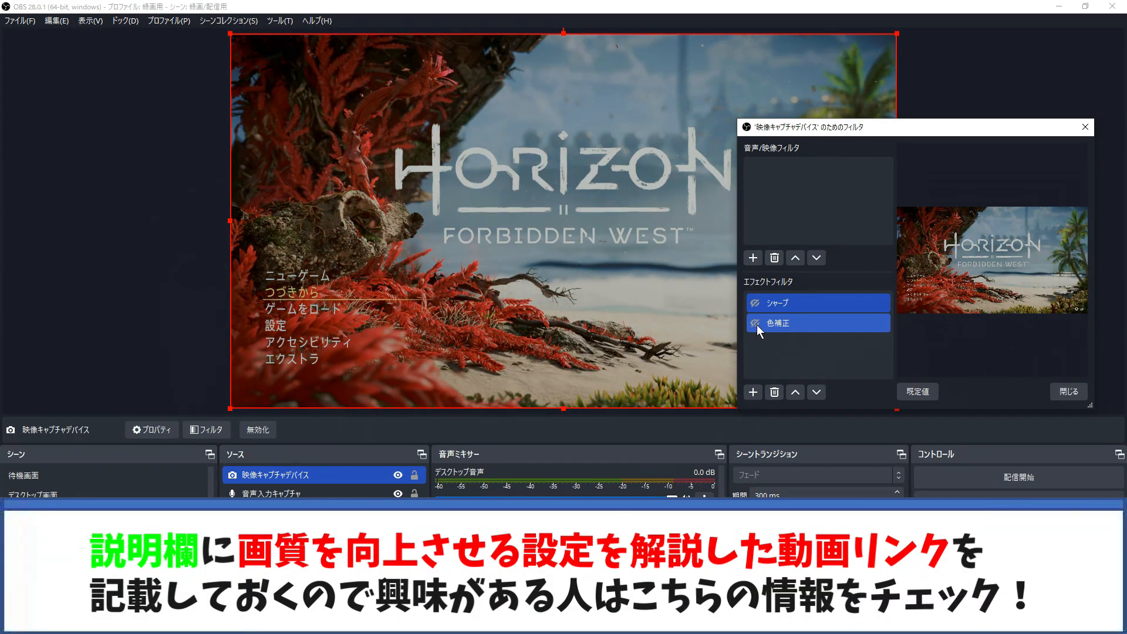
{"action": "left_click", "coordinate": [756, 325]}
{"action": "left_click", "coordinate": [756, 325]}
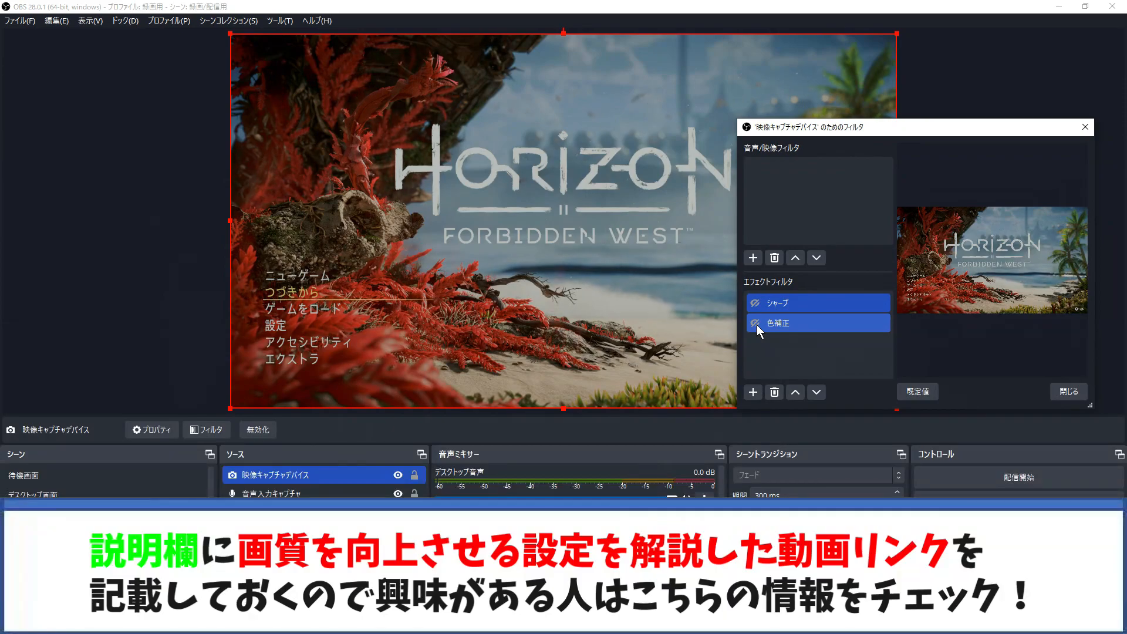
{"action": "left_click", "coordinate": [756, 325]}
{"action": "left_click", "coordinate": [756, 325]}
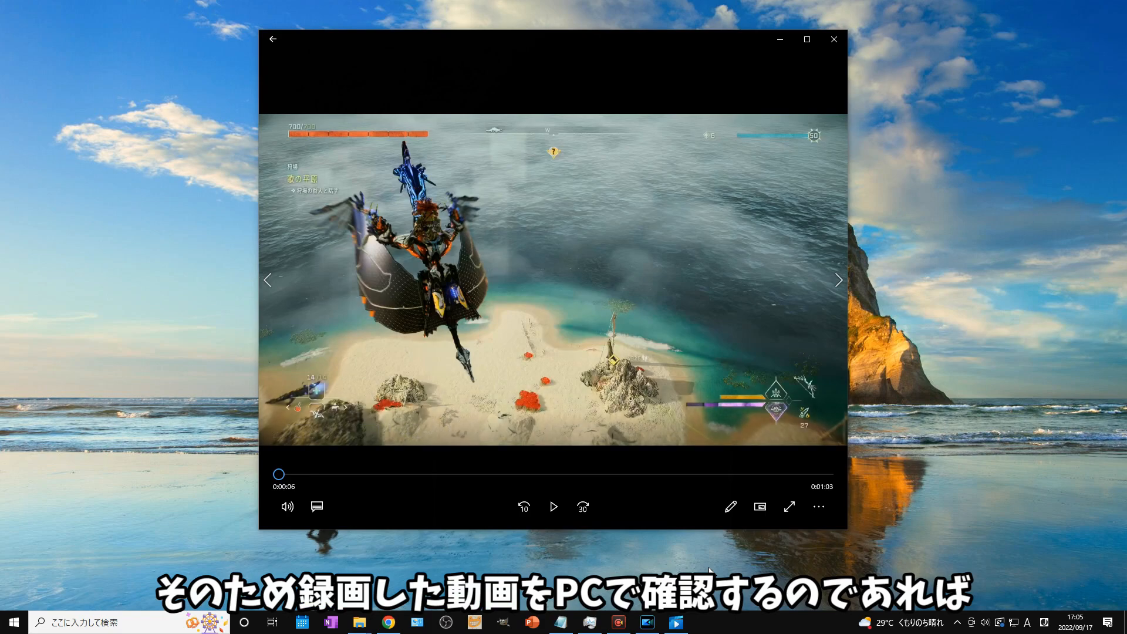
- Play the recorded gameplay video in the media player
{"action": "left_click", "coordinate": [553, 506]}
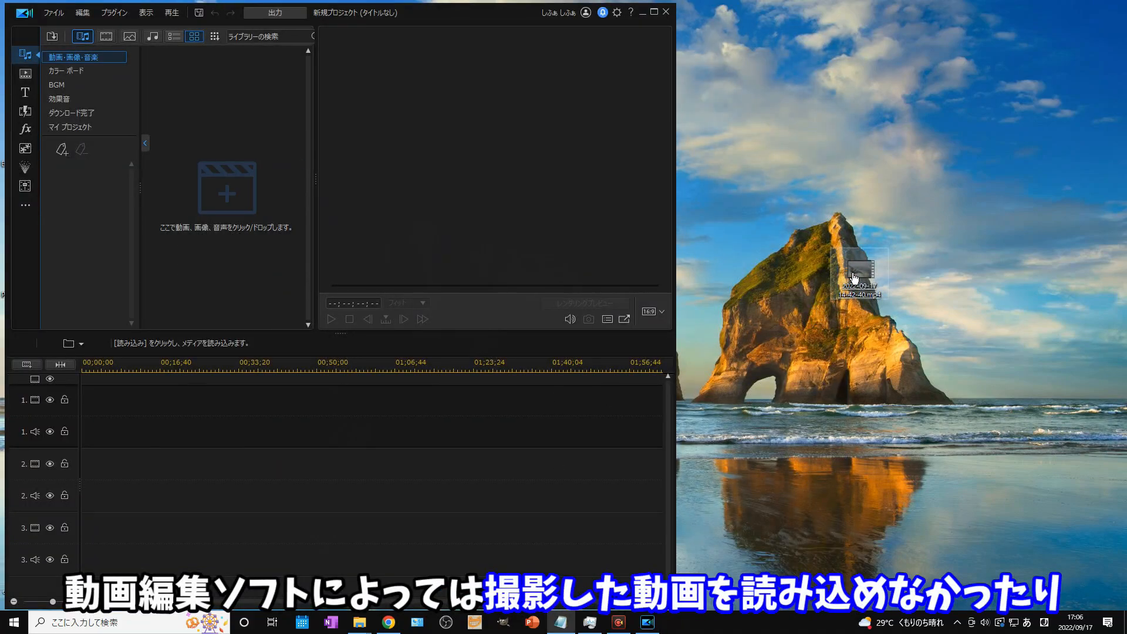
- Switch to the video editor and try to import the MP4 recording from the desktop into its media library
{"action": "left_click_drag", "start_coordinate": [861, 274], "coordinate": [256, 200]}
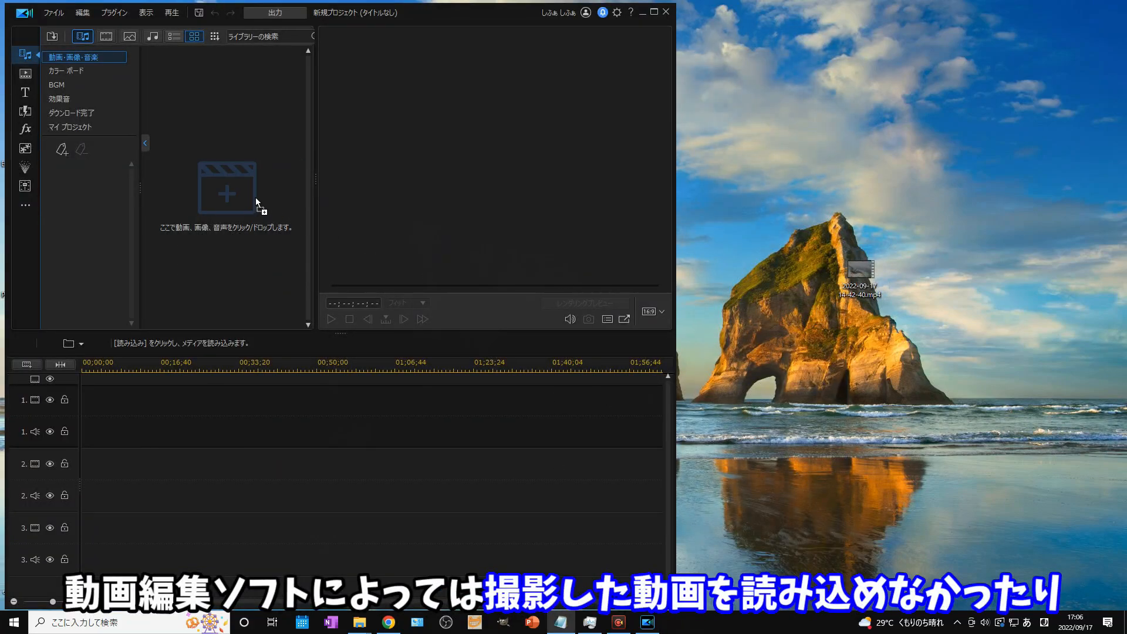
{"action": "left_click_drag", "start_coordinate": [256, 199], "coordinate": [256, 198]}
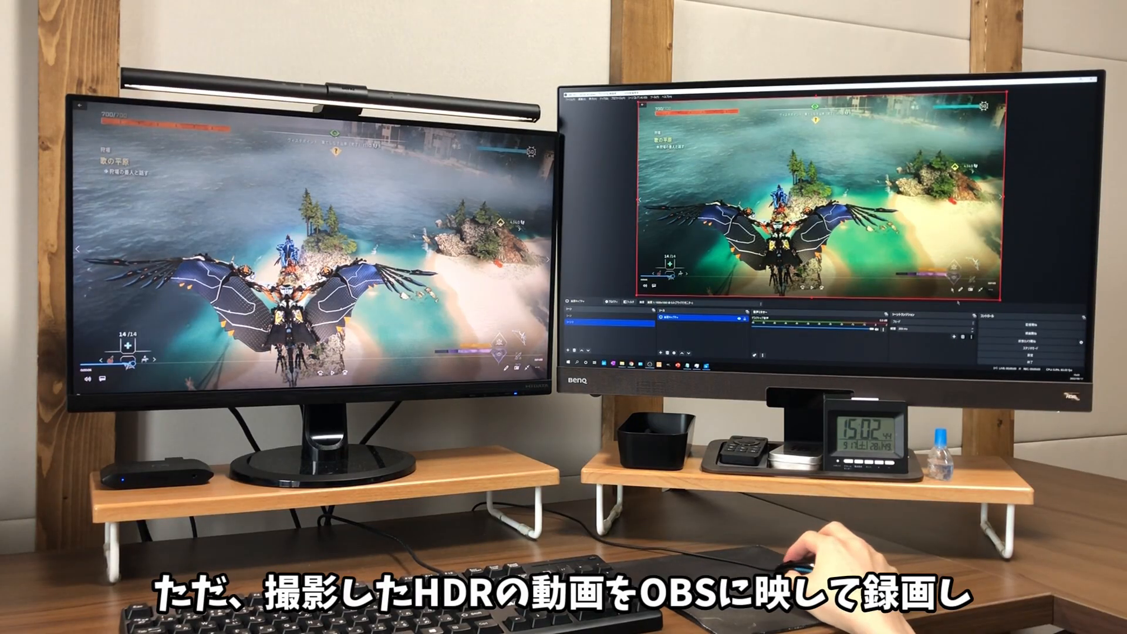
{"action": "left_click", "coordinate": [1022, 334]}
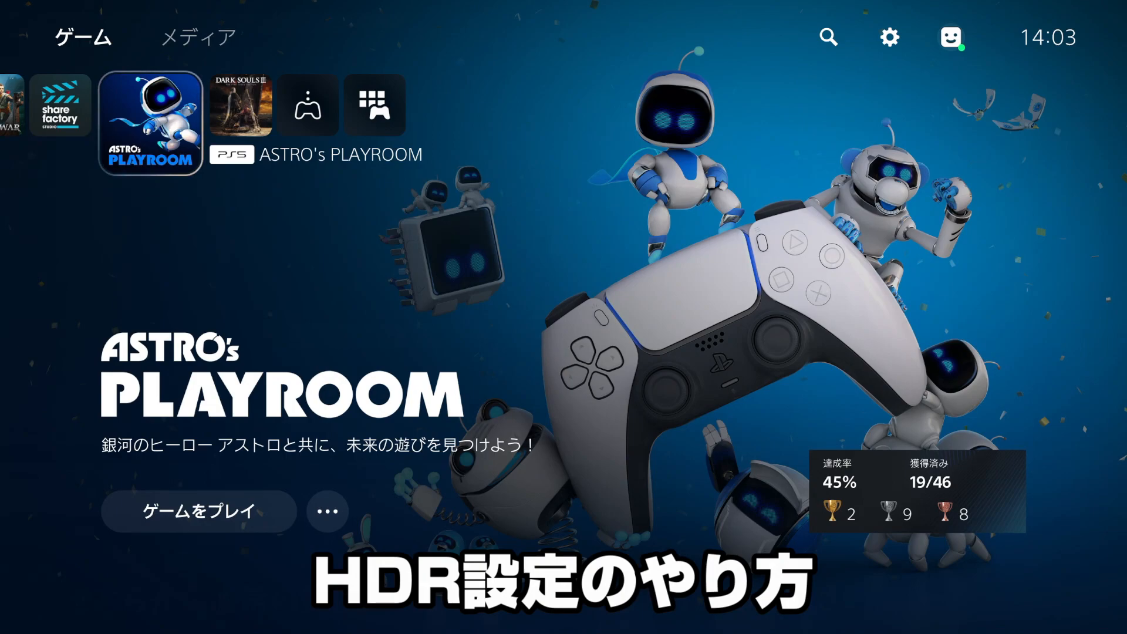
- Switch to the PS5 home screen and open the 映像出力 options in the スクリーンとビデオ settings
{"action": "key", "text": "Up"}
{"action": "key", "text": "Right"}
{"action": "key", "text": "Right"}
{"action": "key", "text": "Right"}
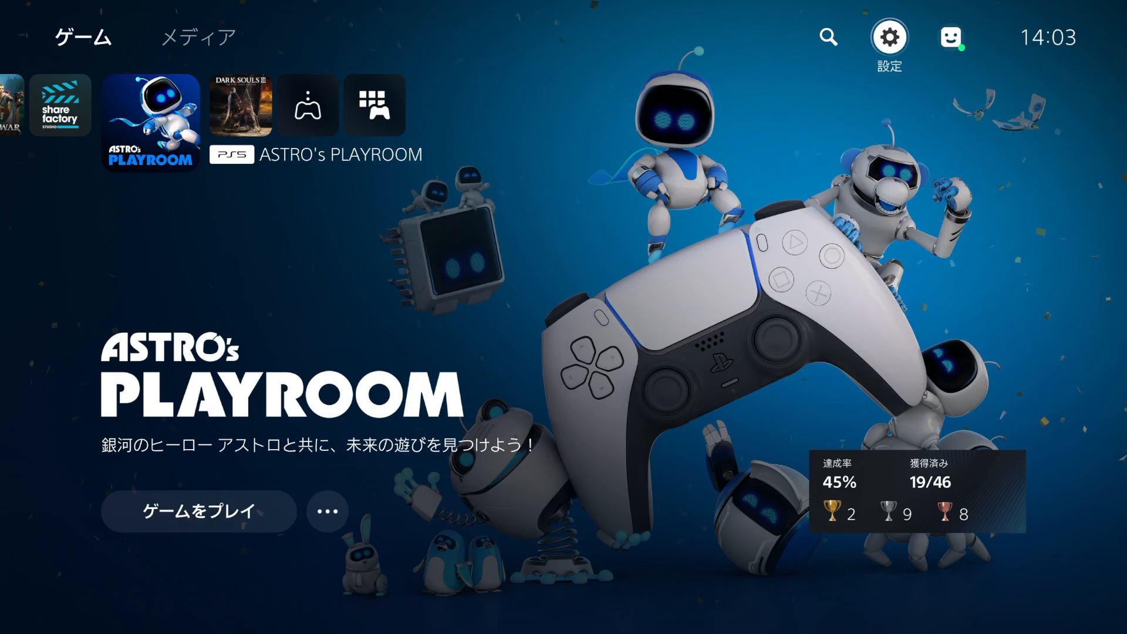
{"action": "key", "text": "Return"}
{"action": "key", "text": "Down"}
{"action": "key", "text": "Down"}
{"action": "key", "text": "Down"}
{"action": "key", "text": "Down"}
{"action": "key", "text": "Down"}
{"action": "key", "text": "Down"}
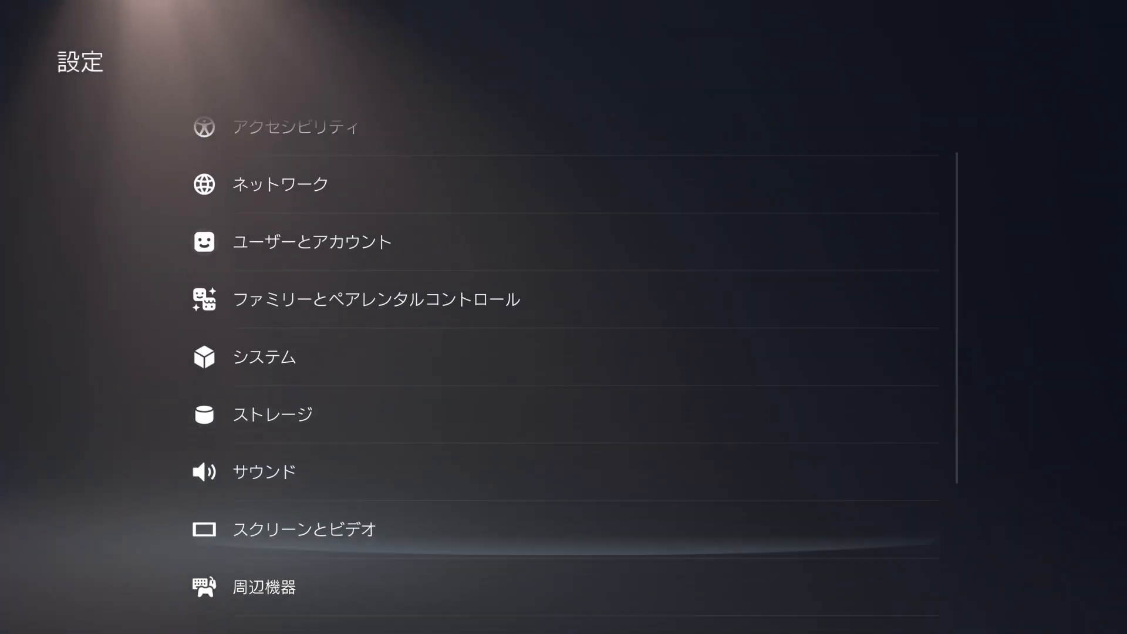
{"action": "key", "text": "Return"}
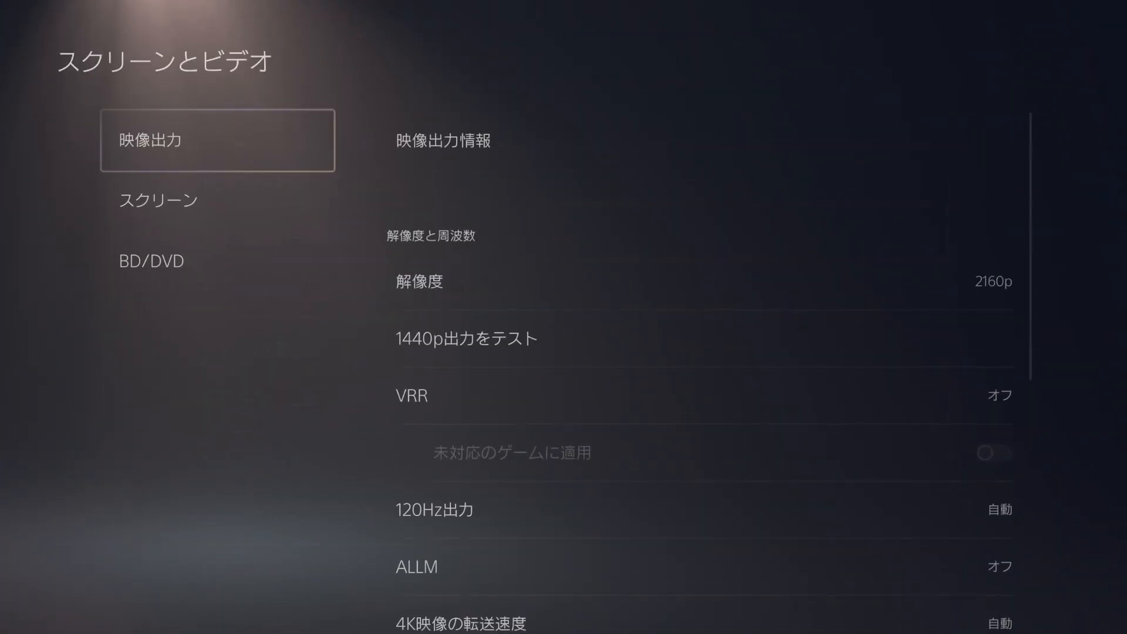
{"action": "key", "text": "Right"}
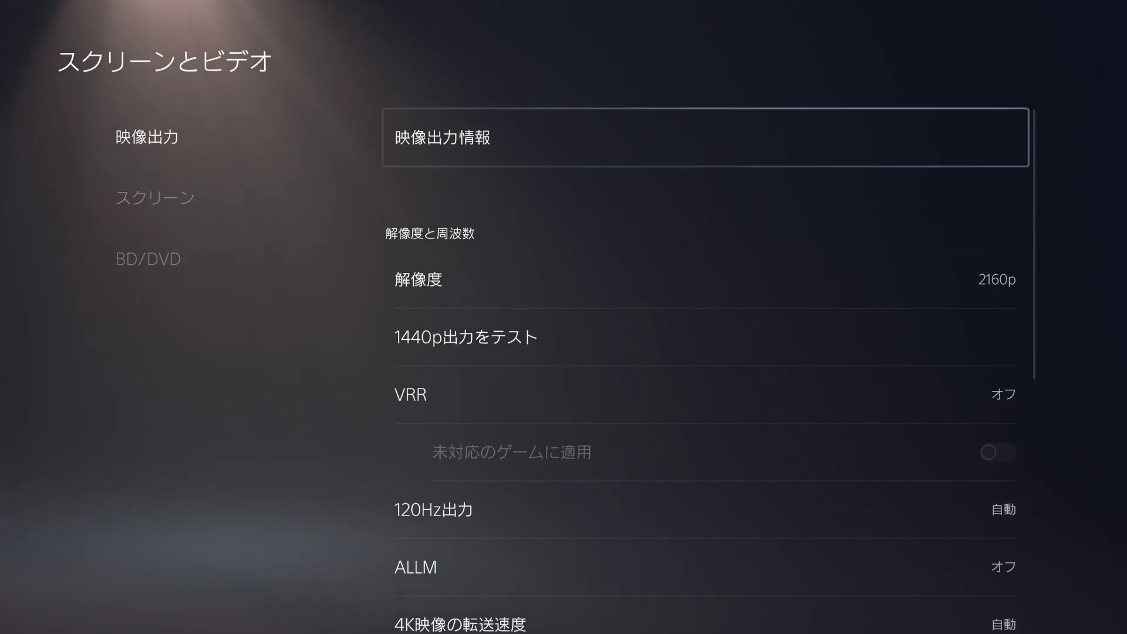
- Set the HDR option in the 色 section of the video output settings to 常にオン
{"action": "key", "text": "Down"}
{"action": "key", "text": "Down"}
{"action": "key", "text": "Down"}
{"action": "key", "text": "Down"}
{"action": "key", "text": "Down"}
{"action": "key", "text": "Down"}
{"action": "key", "text": "Down"}
{"action": "key", "text": "Down"}
{"action": "key", "text": "Down"}
{"action": "key", "text": "Down"}
{"action": "key", "text": "Down"}
{"action": "key", "text": "Down"}
{"action": "key", "text": "Up"}
{"action": "key", "text": "Up"}
{"action": "key", "text": "Up"}
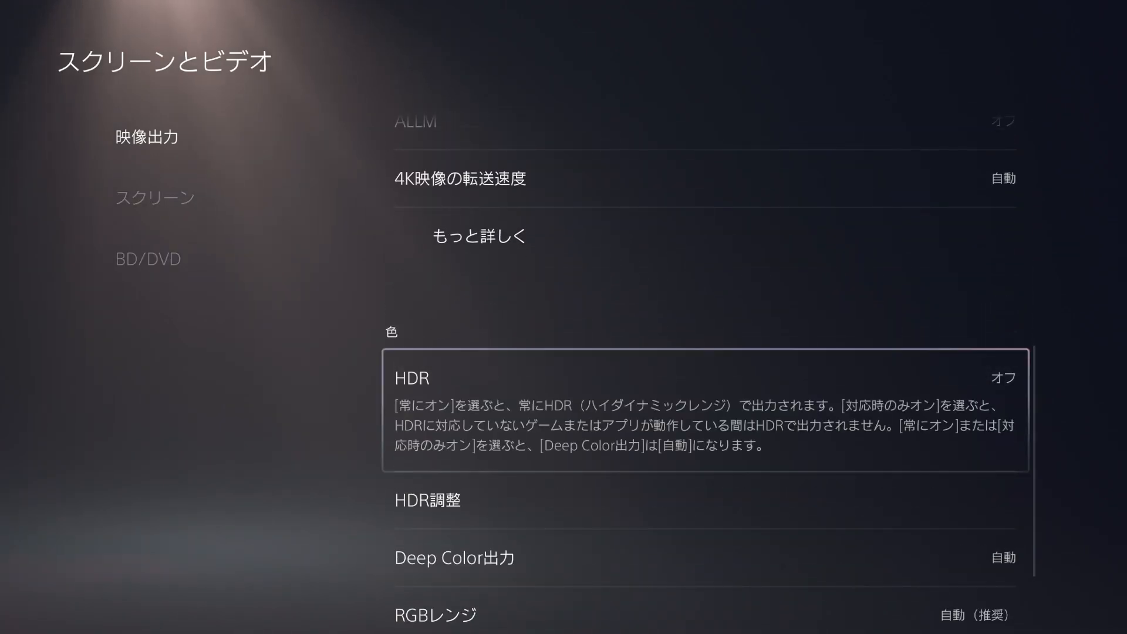
{"action": "key", "text": "Return"}
{"action": "key", "text": "Down"}
{"action": "key", "text": "Down"}
{"action": "key", "text": "Up"}
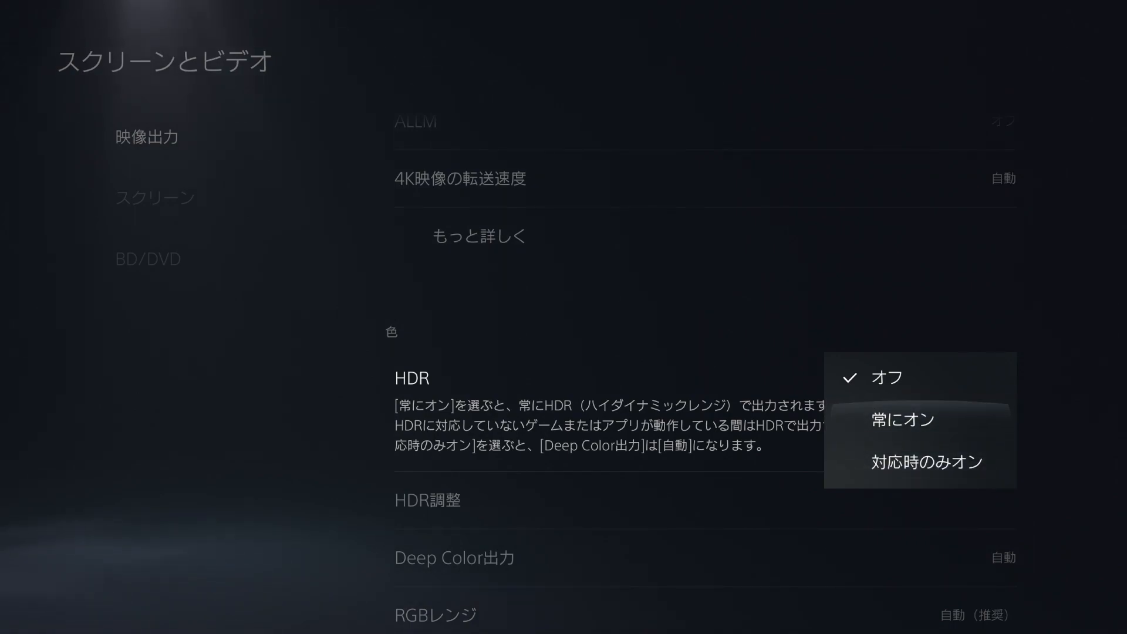
{"action": "key", "text": "Return"}
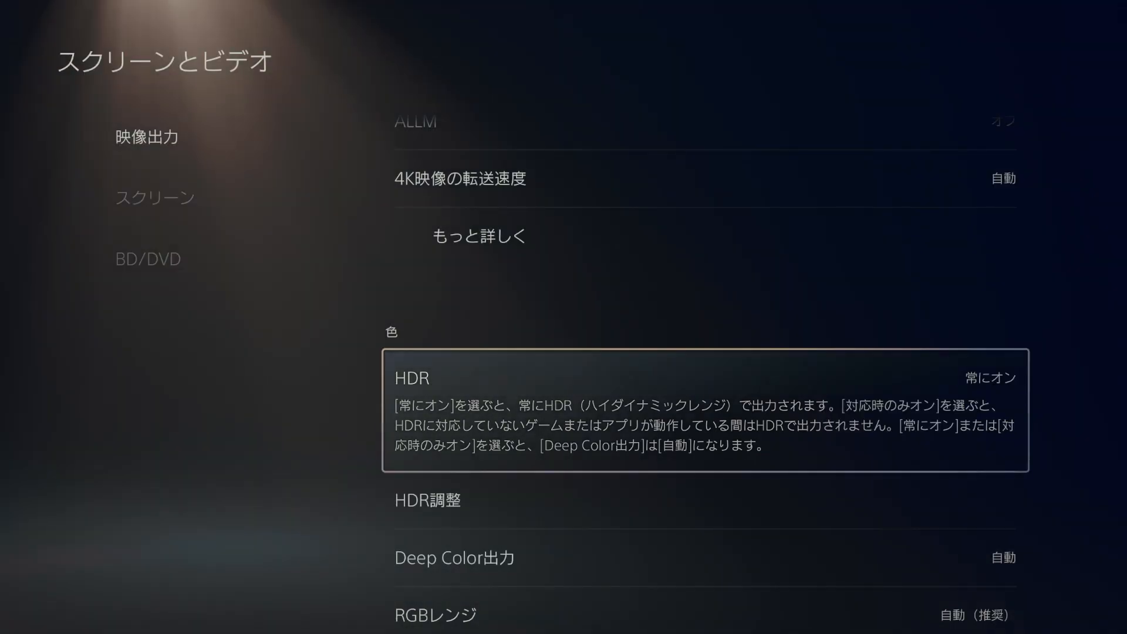
- Run HDR調整 and confirm its brightness adjustments through the final 3/3 screen
{"action": "key", "text": "Down"}
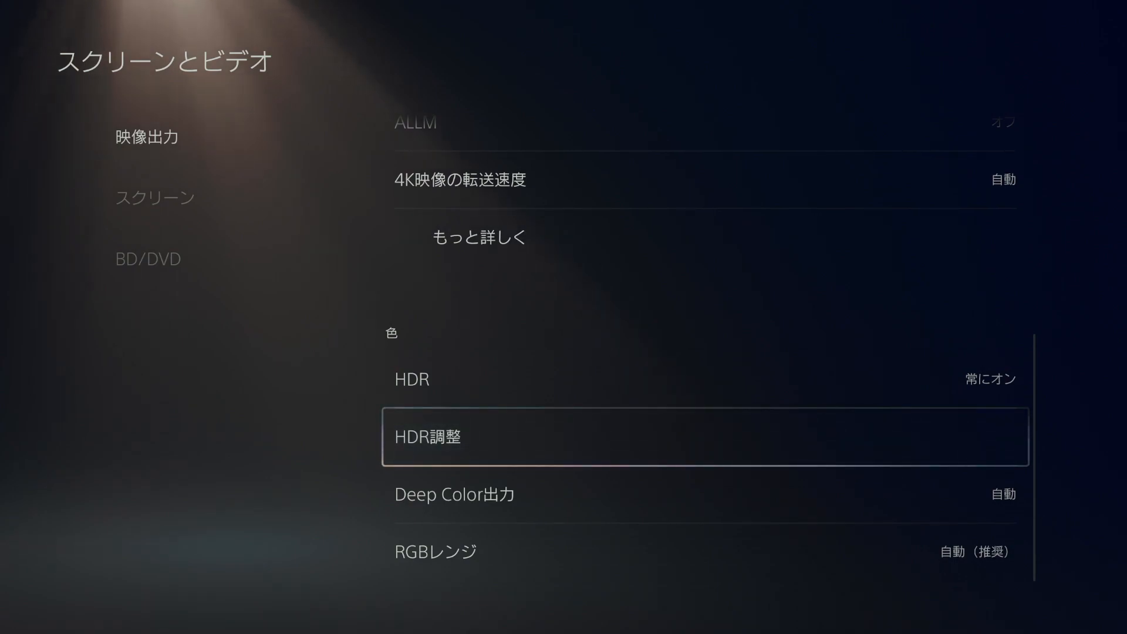
{"action": "key", "text": "Return"}
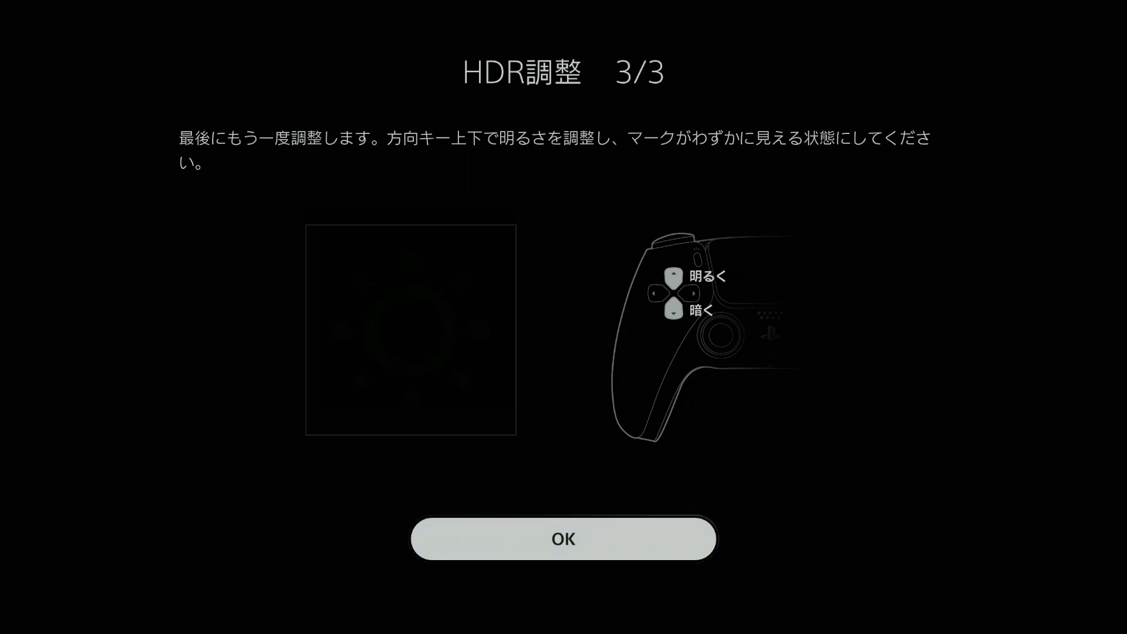
{"action": "key", "text": "Return"}
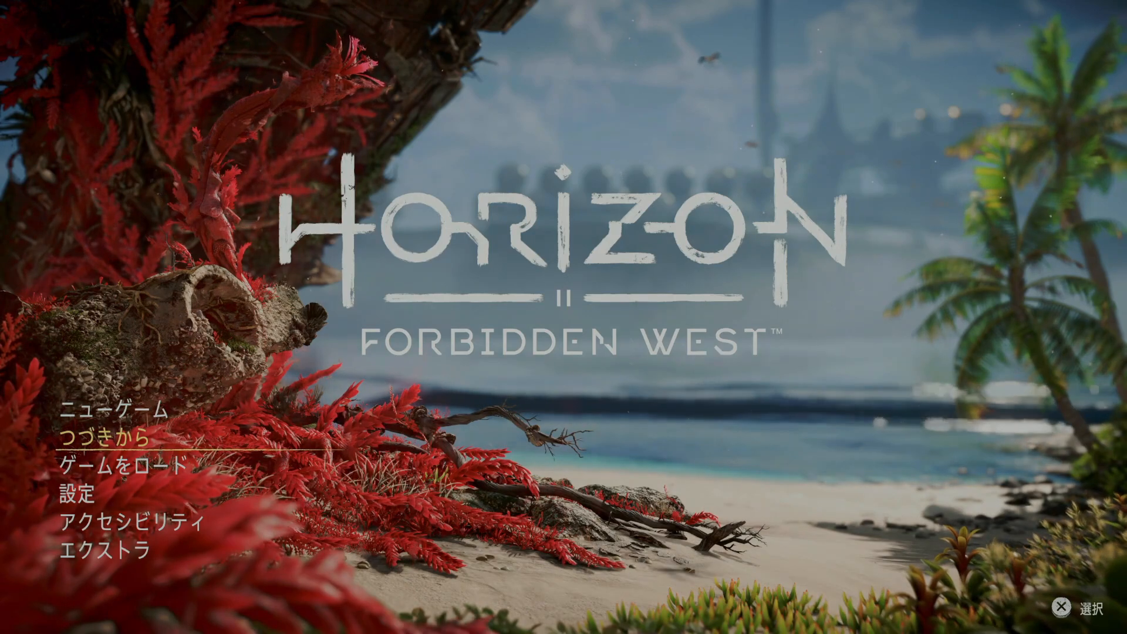
- Switch to Horizon Forbidden West and open ダイナミックレンジ in the game's グラフィック settings
{"action": "key", "text": "Down"}
{"action": "key", "text": "Down"}
{"action": "key", "text": "Return"}
{"action": "key", "text": "e"}
{"action": "key", "text": "e"}
{"action": "key", "text": "e"}
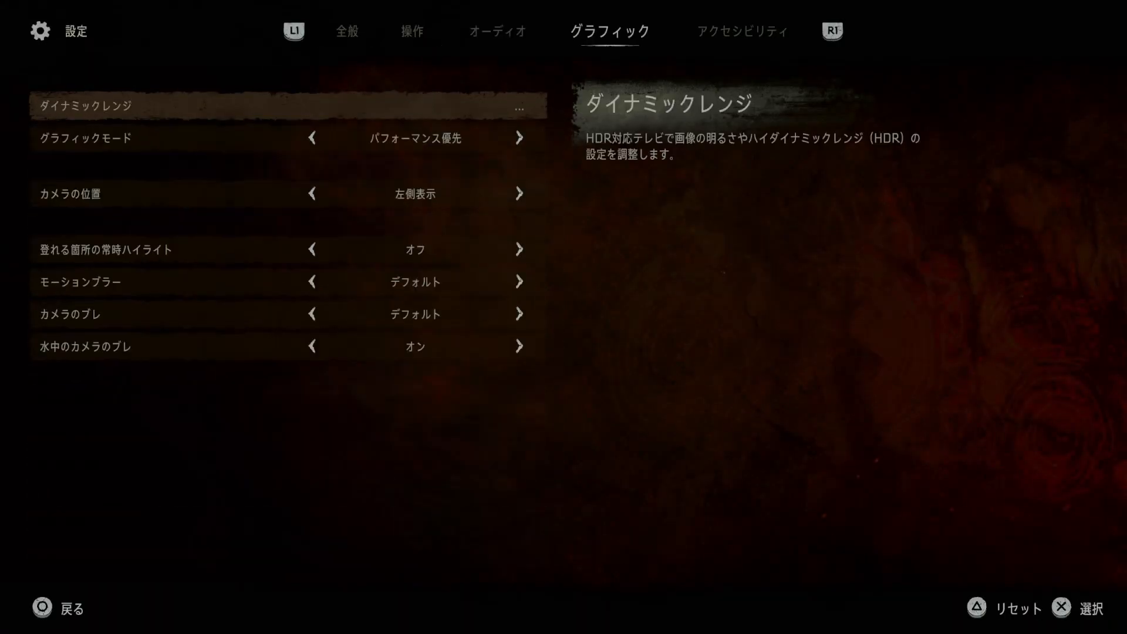
{"action": "key", "text": "Down"}
{"action": "key", "text": "Up"}
{"action": "key", "text": "Return"}
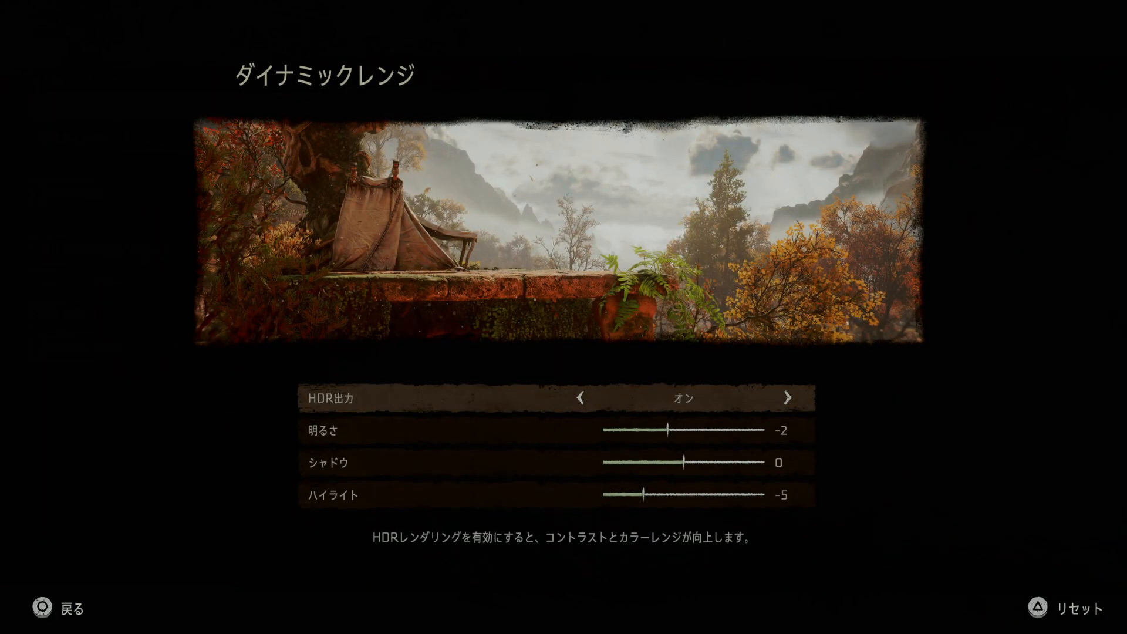
- Examine the game's HDR出力, 明るさ, シャドウ and ハイライト settings, finishing on 明るさ
{"action": "key", "text": "Down"}
{"action": "key", "text": "Down"}
{"action": "key", "text": "Down"}
{"action": "key", "text": "Up"}
{"action": "key", "text": "Up"}
{"action": "key", "text": "Up"}
{"action": "key", "text": "Down"}
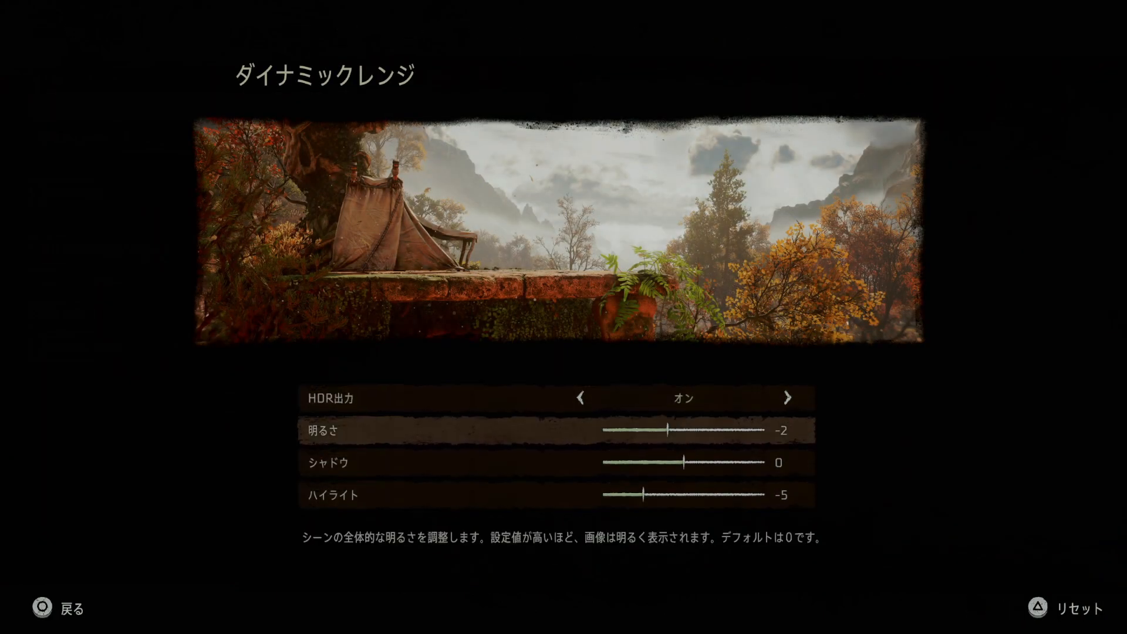
{"action": "key", "text": "Down"}
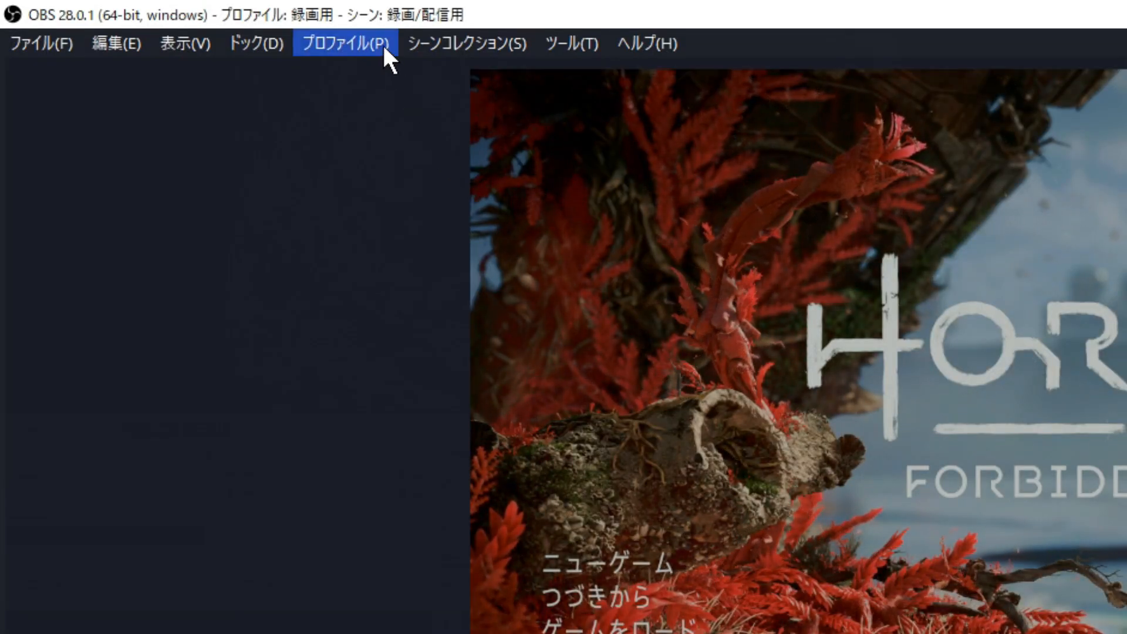
- Switch to OBS, create a new profile named HDR映像専用 without the auto-configuration wizard, and make sure it is the active profile
{"action": "left_click", "coordinate": [382, 44]}
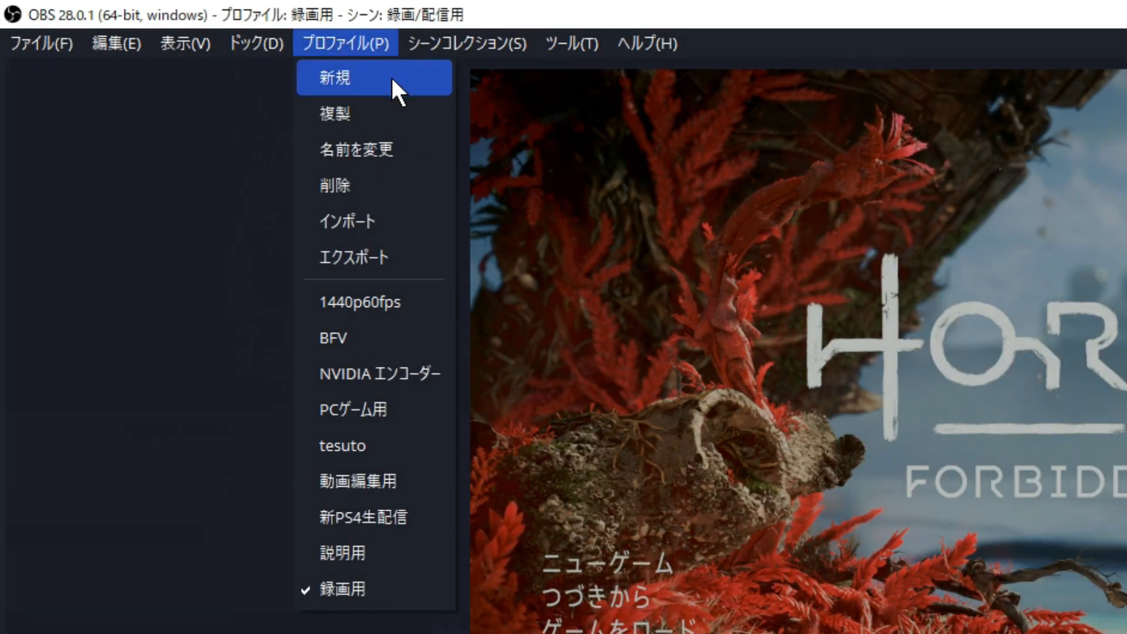
{"action": "left_click", "coordinate": [395, 65]}
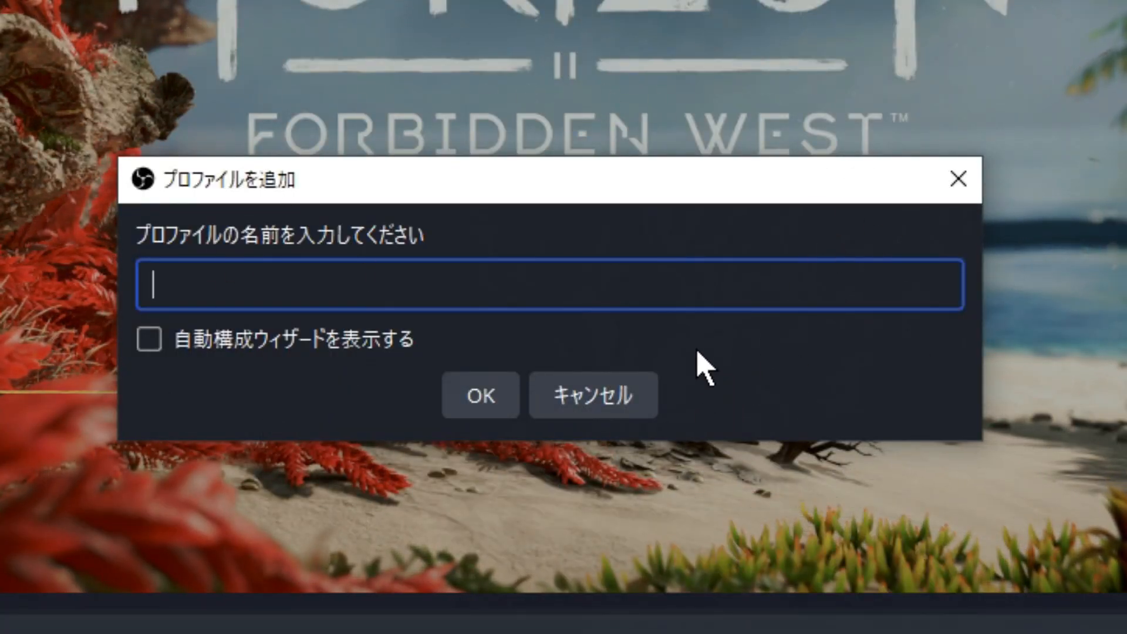
{"action": "type", "text": "HDR映像専用"}
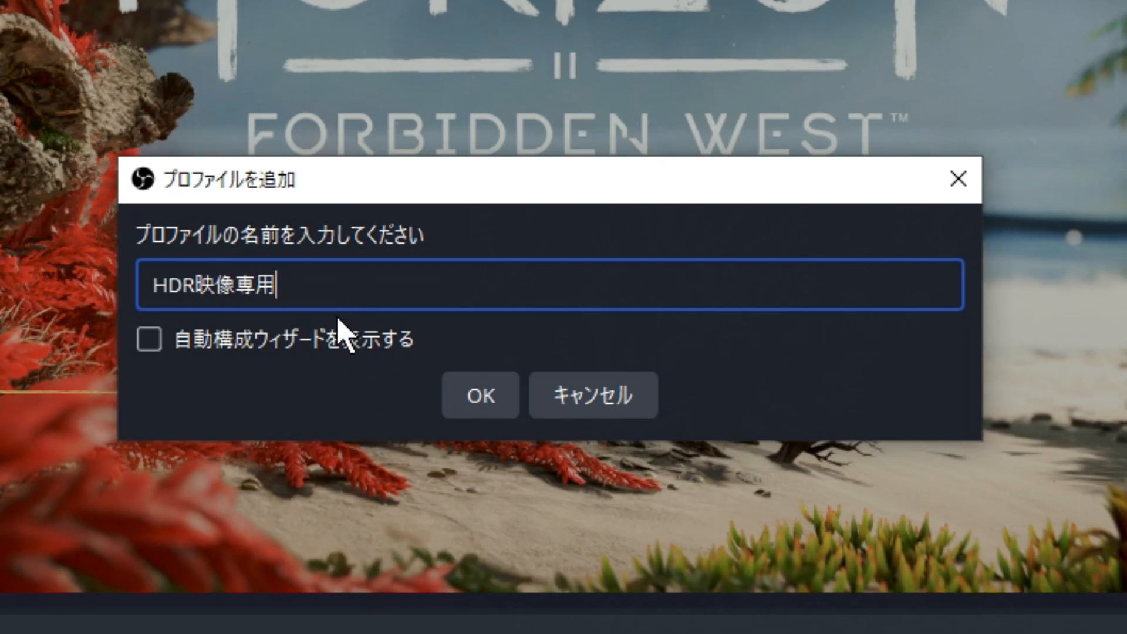
{"action": "left_click", "coordinate": [480, 396]}
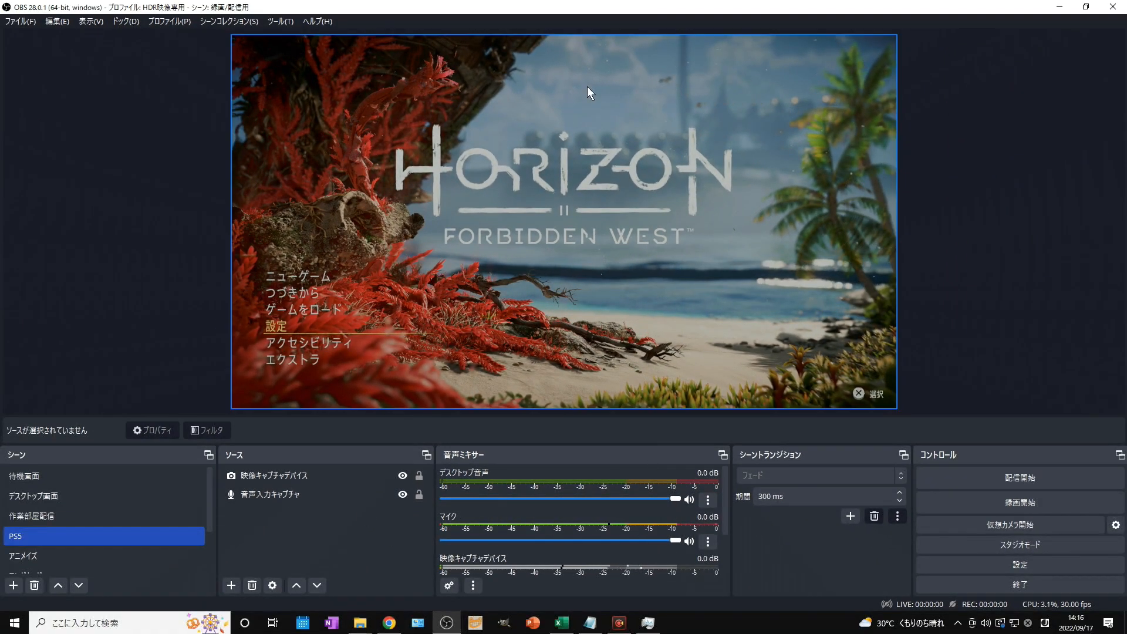
{"action": "left_click", "coordinate": [174, 19]}
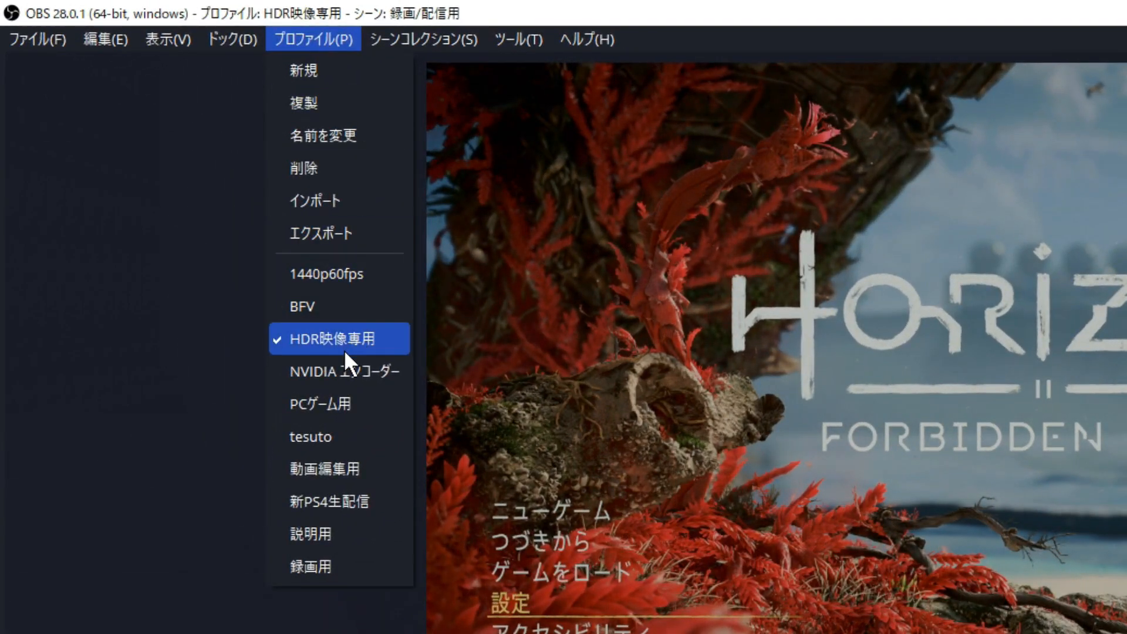
{"action": "left_click", "coordinate": [371, 343]}
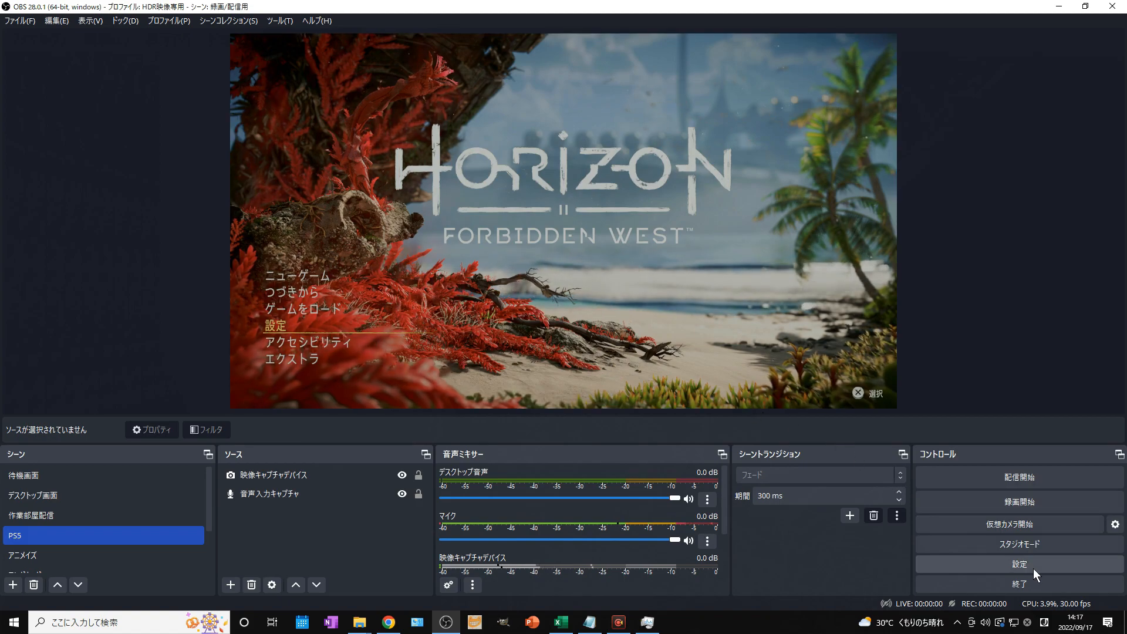
- Look through the new profile's 配信, 出力, 音声 and 映像 settings, leaving them without changes
{"action": "left_click", "coordinate": [1046, 566]}
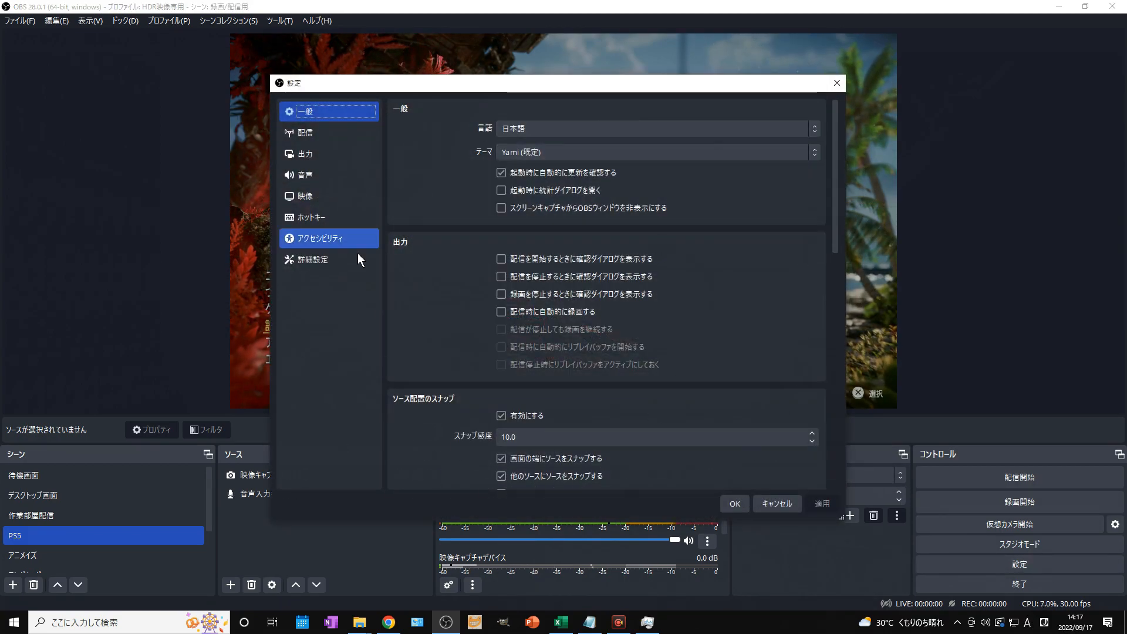
{"action": "left_click", "coordinate": [329, 138]}
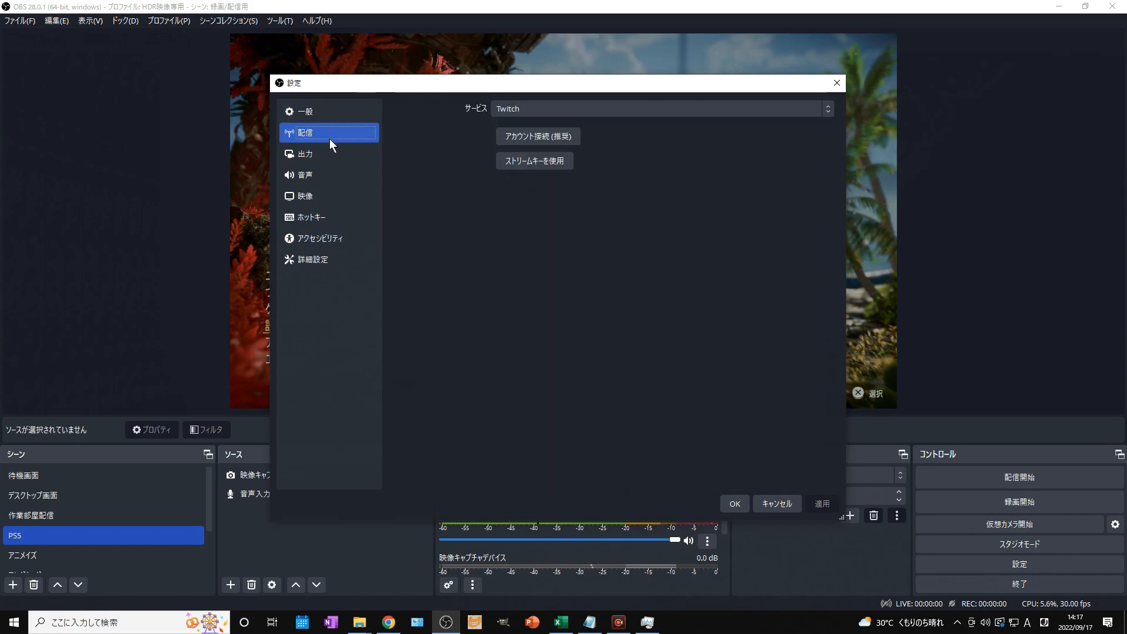
{"action": "left_click", "coordinate": [327, 161]}
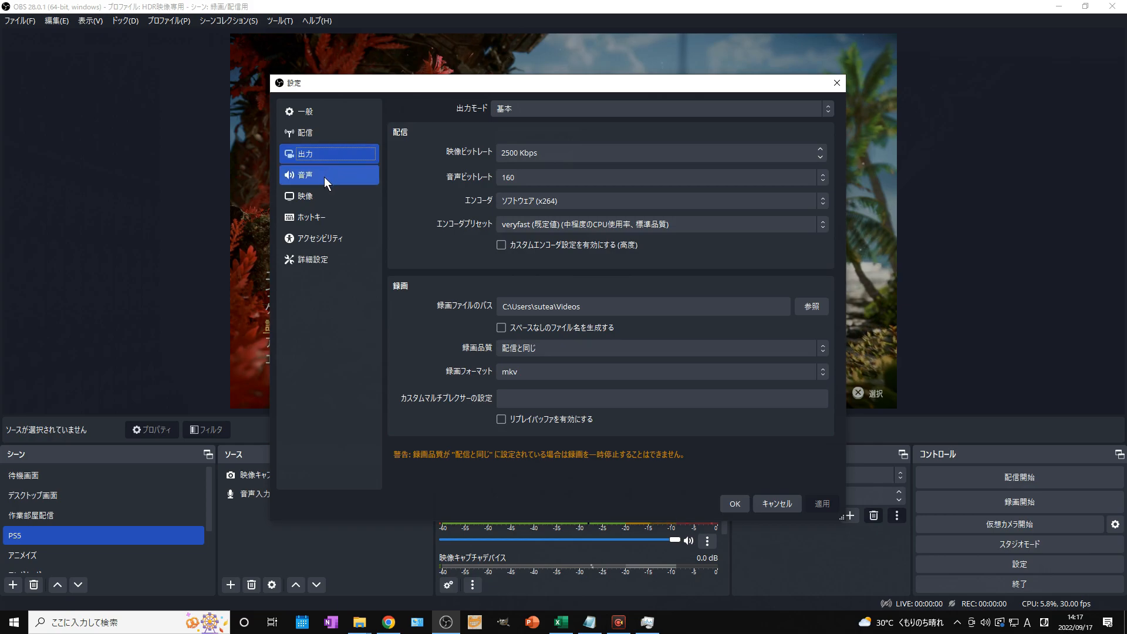
{"action": "left_click", "coordinate": [324, 176]}
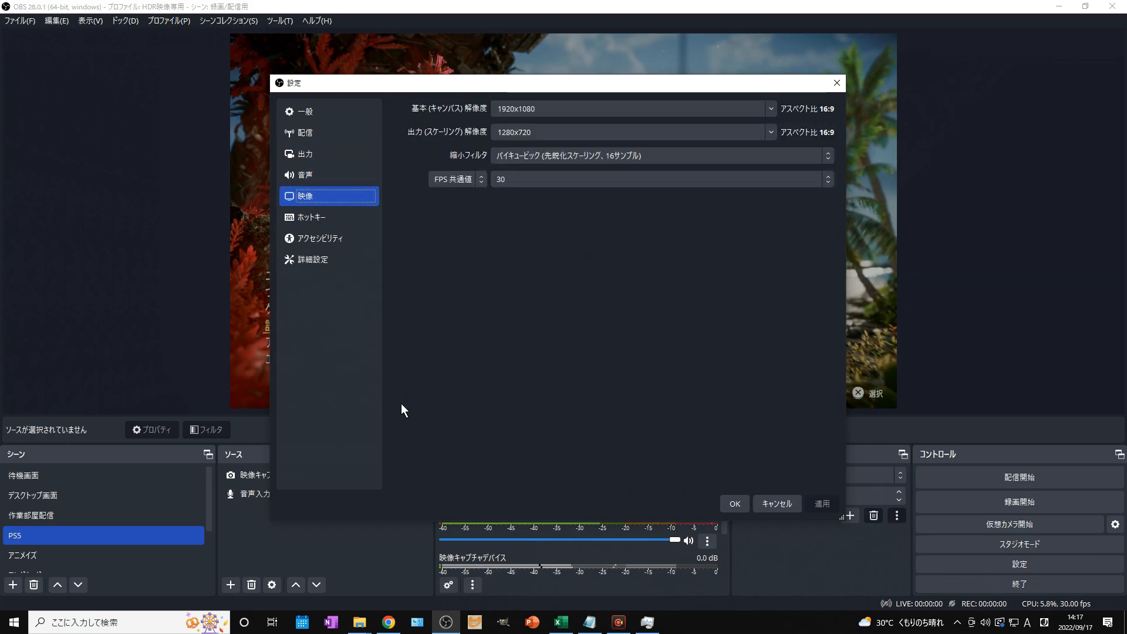
{"action": "key", "text": "Escape"}
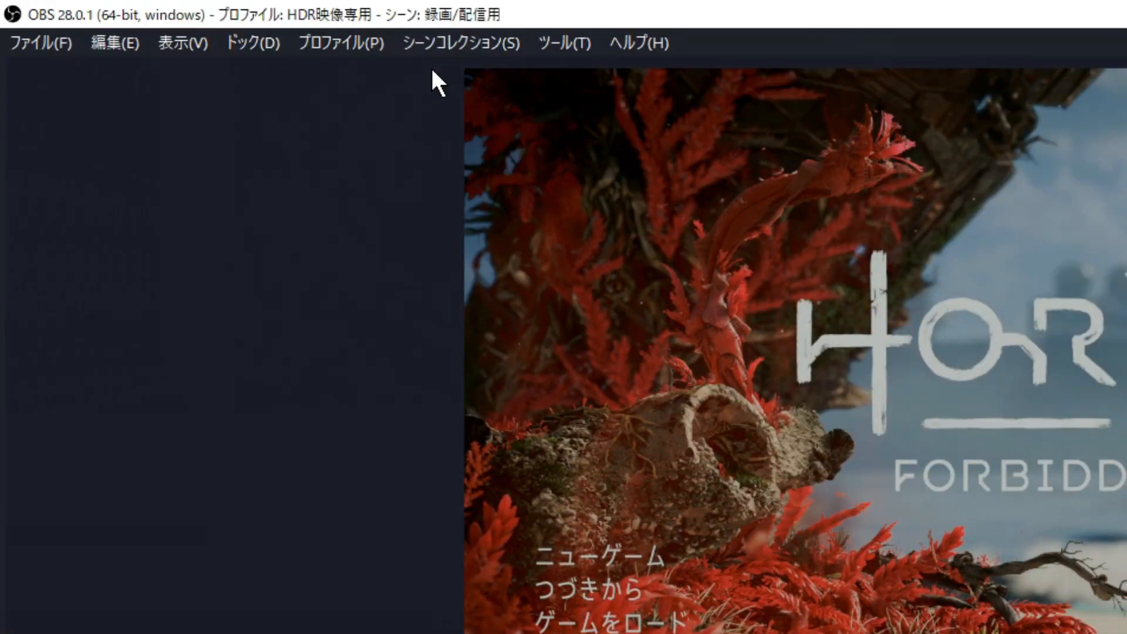
- Create a new scene collection named HDR映像専用 and make sure it is the active collection
{"action": "left_click", "coordinate": [505, 44]}
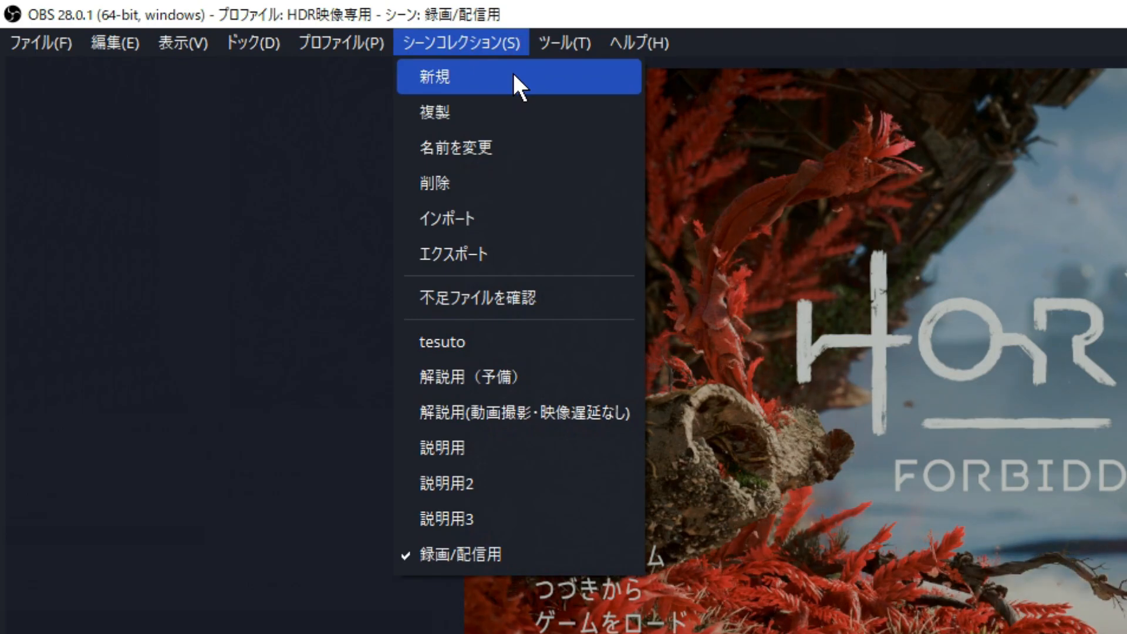
{"action": "left_click", "coordinate": [515, 78]}
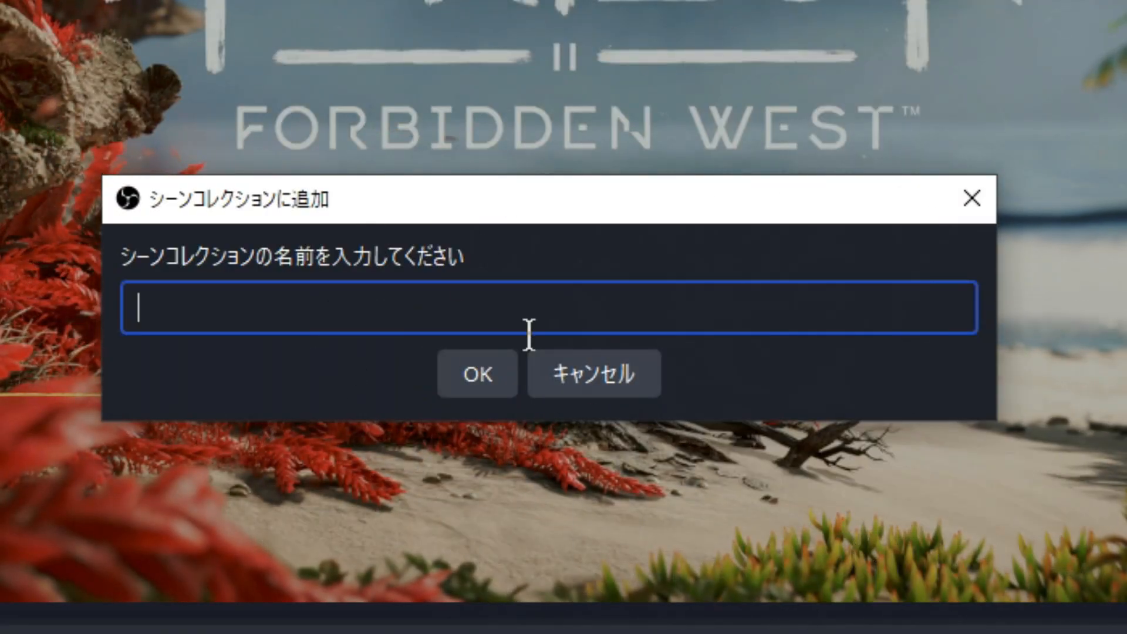
{"action": "type", "text": "HDR映像専用"}
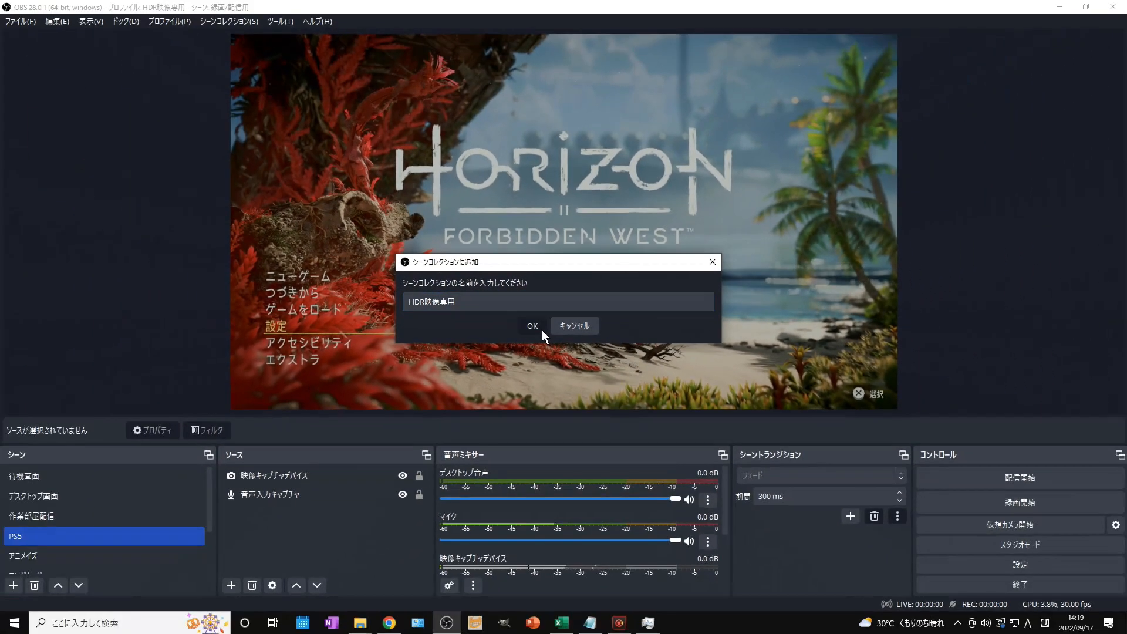
{"action": "left_click", "coordinate": [493, 384]}
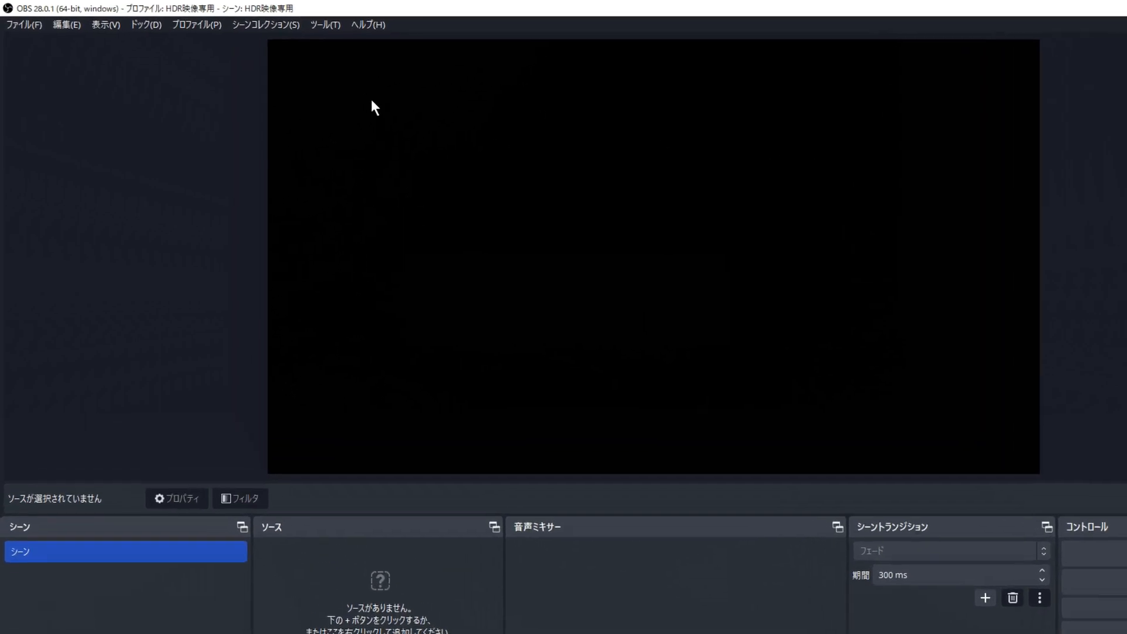
{"action": "left_click", "coordinate": [229, 22]}
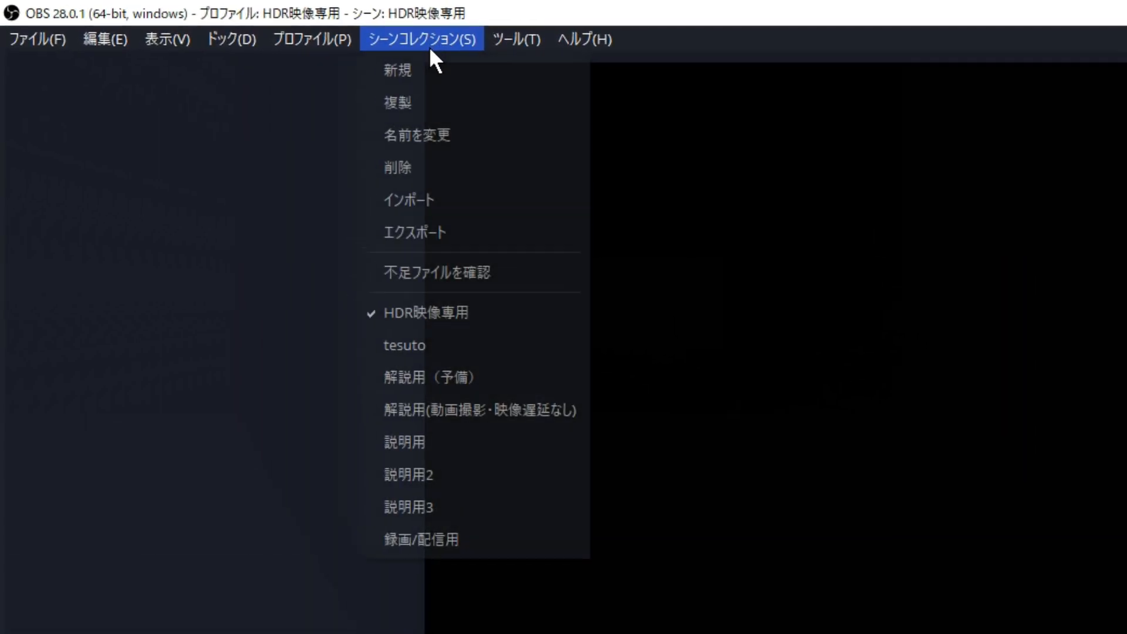
{"action": "left_click", "coordinate": [523, 340]}
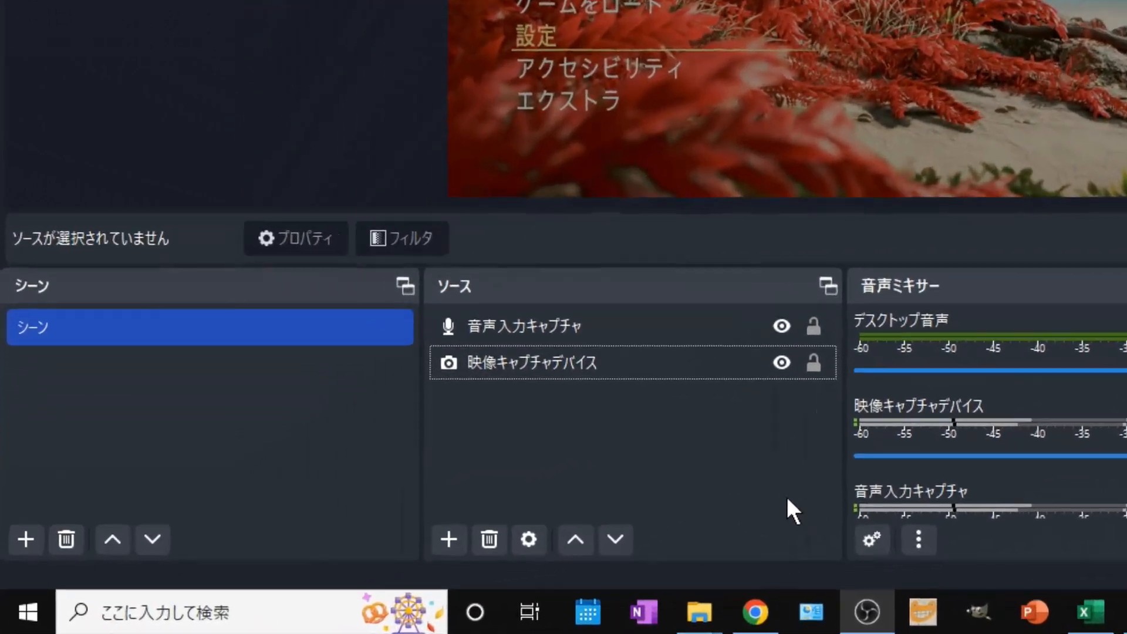
- Add an HDRトーンマッピング (上書き) effect filter to the 映像キャプチャデバイス source and set its トーン変換 to HDR: maxRGB
{"action": "left_click", "coordinate": [360, 475]}
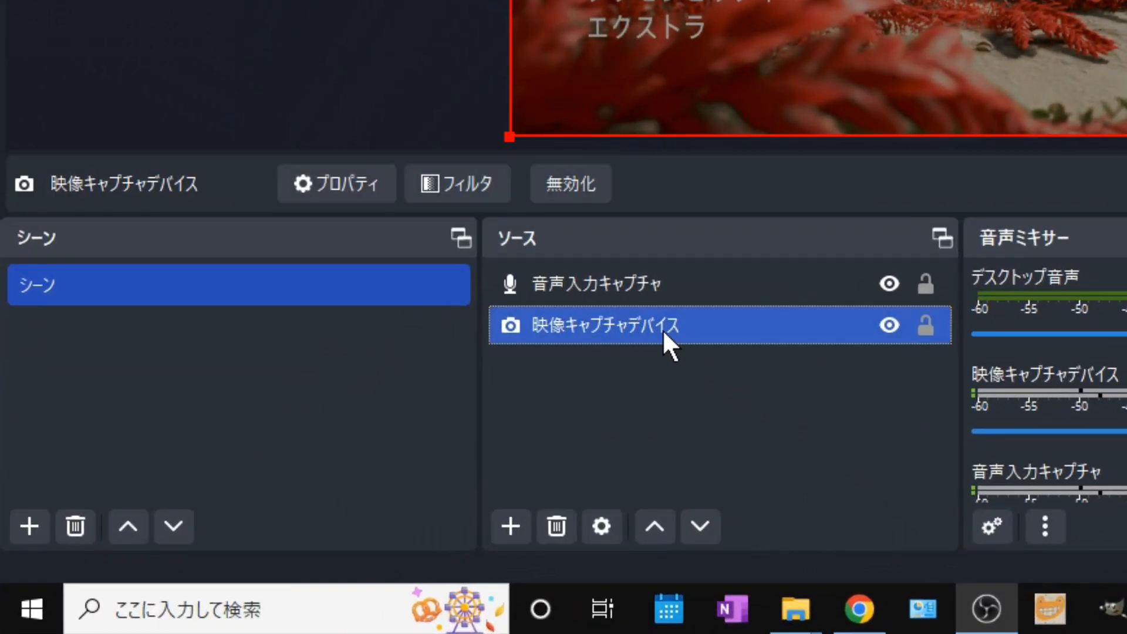
{"action": "left_click", "coordinate": [491, 193]}
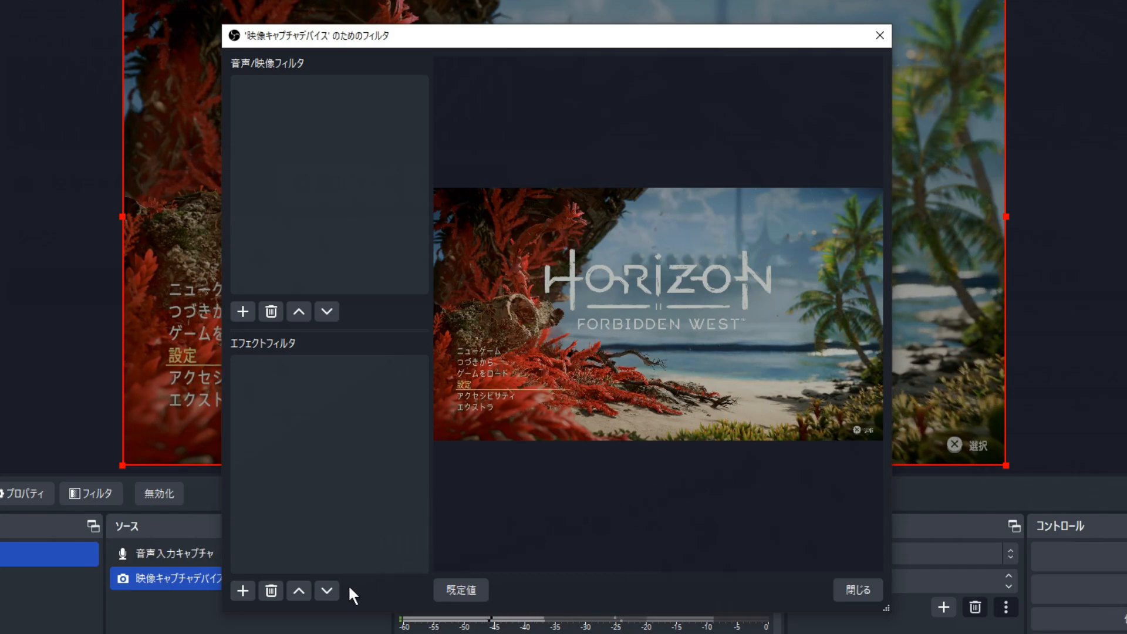
{"action": "left_click", "coordinate": [243, 590]}
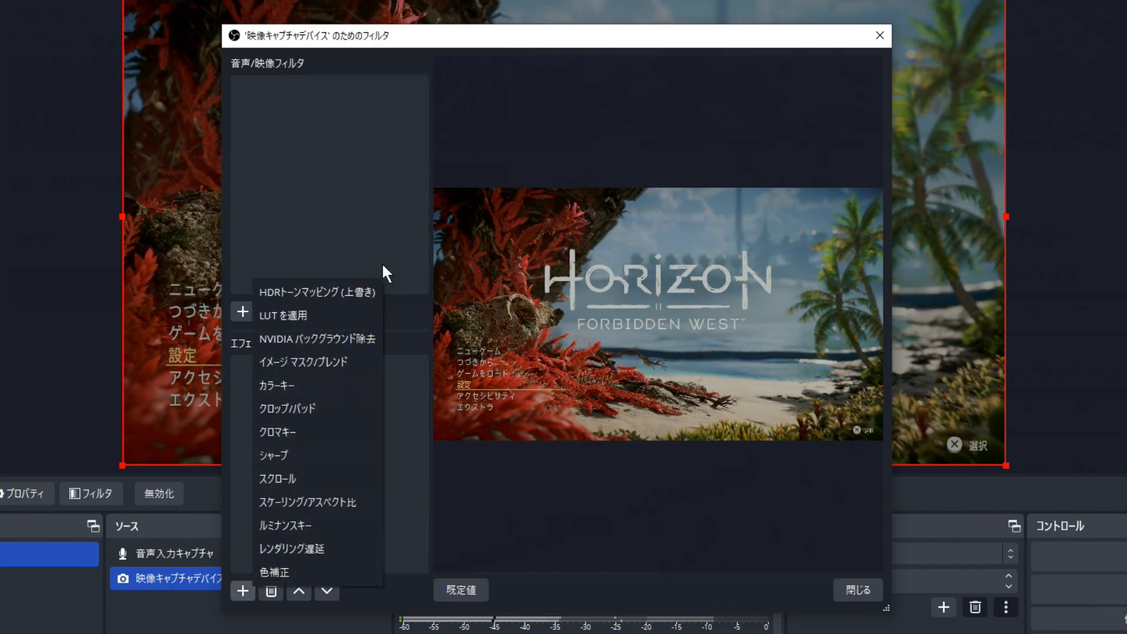
{"action": "left_click", "coordinate": [364, 296]}
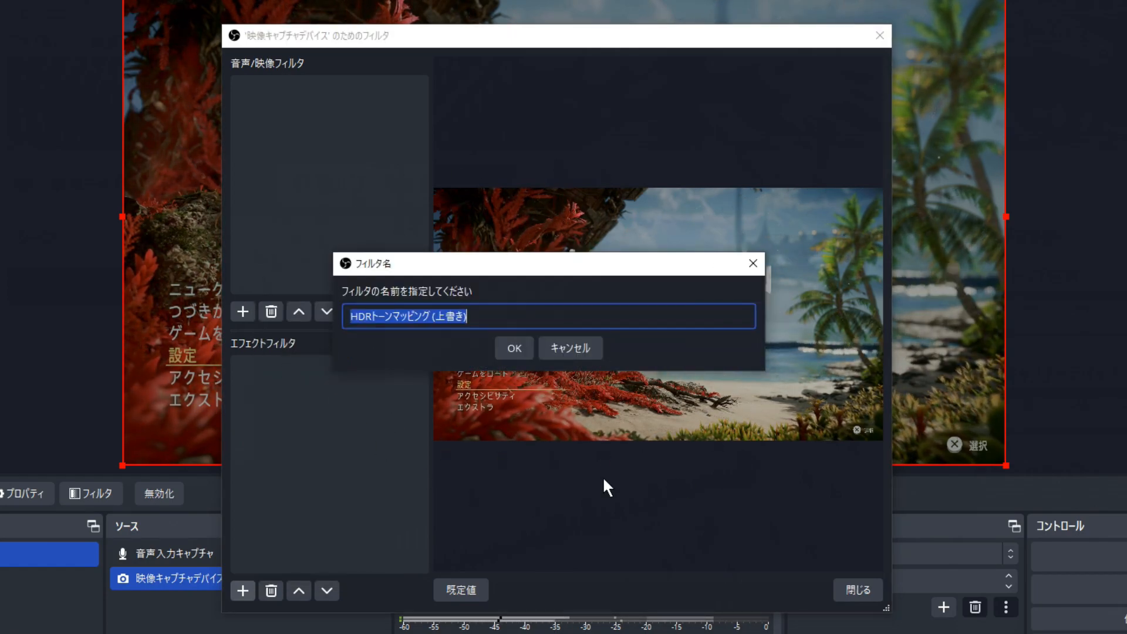
{"action": "left_click", "coordinate": [514, 348]}
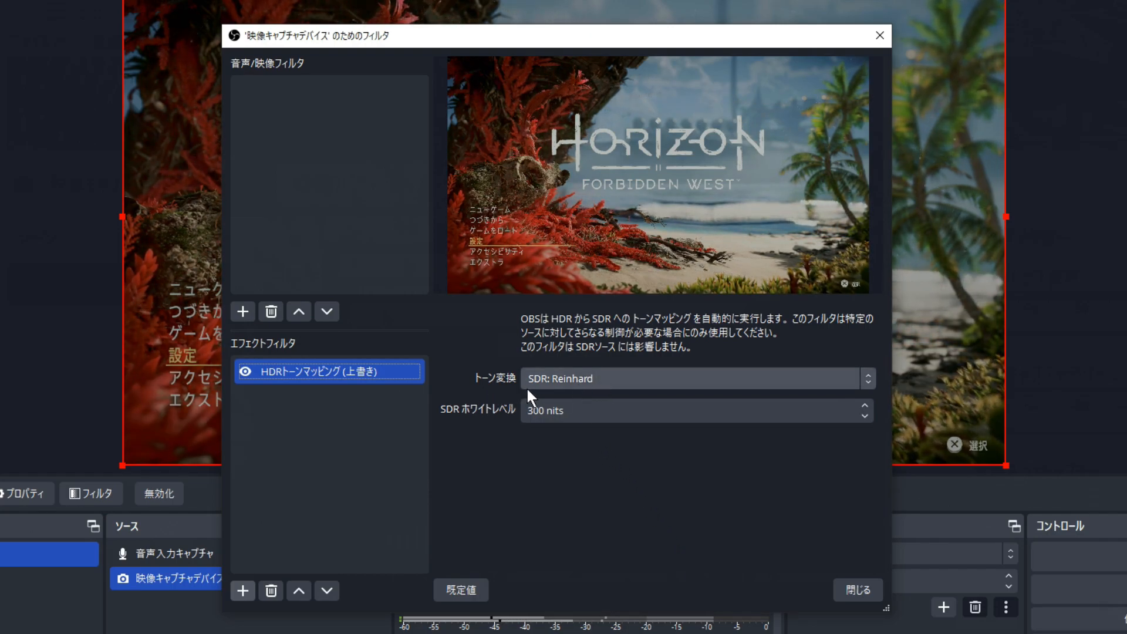
{"action": "left_click", "coordinate": [631, 378]}
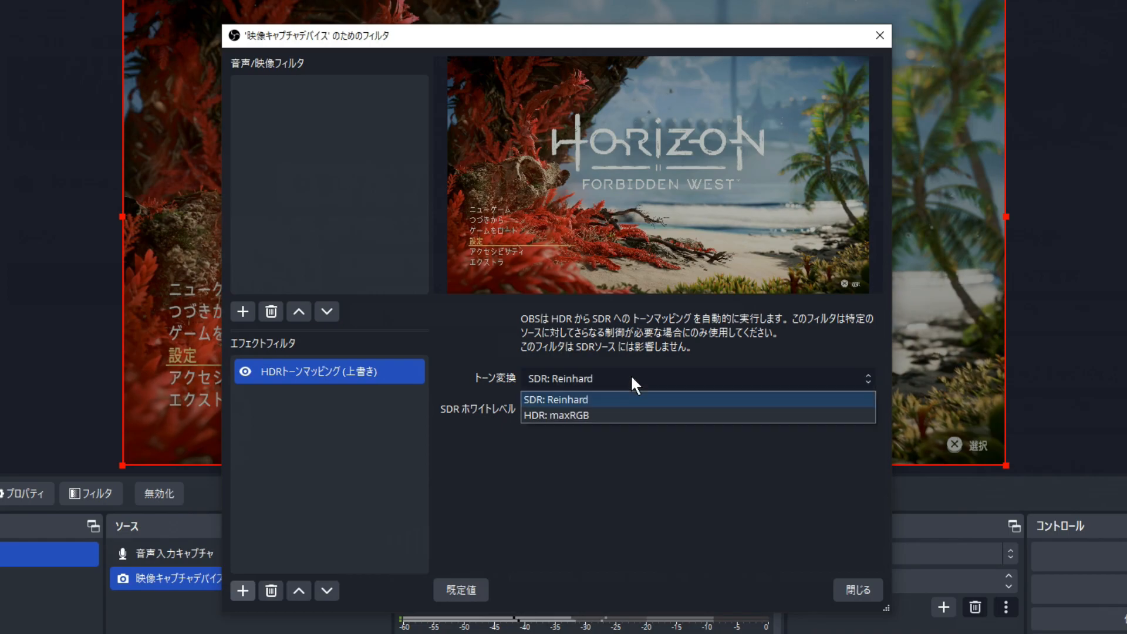
{"action": "left_click", "coordinate": [601, 413]}
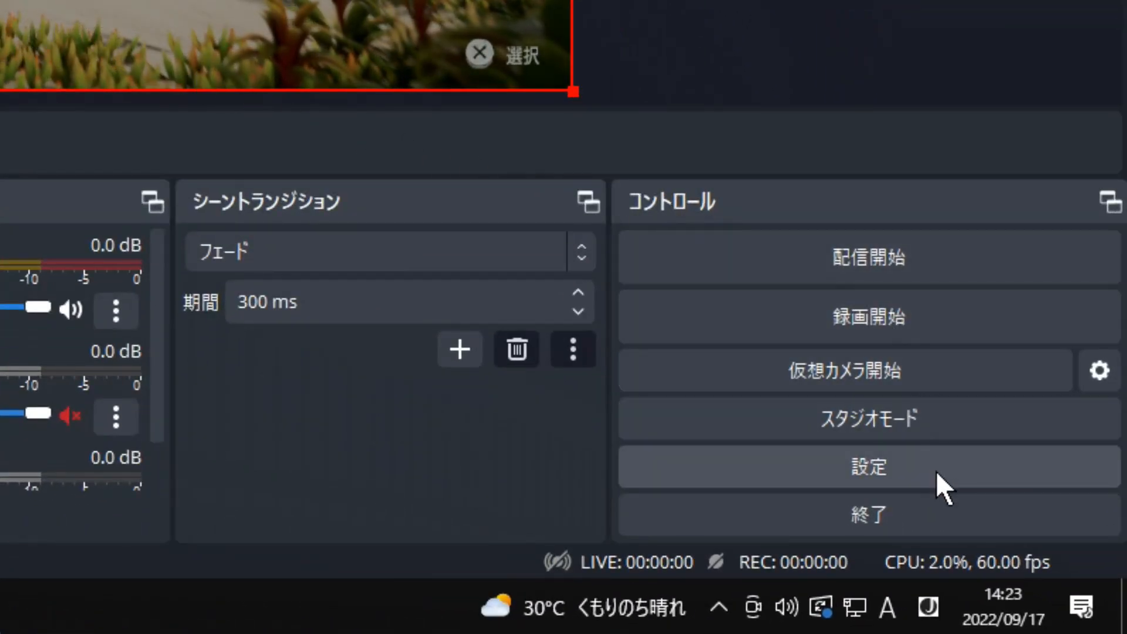
- Set 出力モード to 詳細 in the 出力 settings and open the 録画 output settings
{"action": "left_click", "coordinate": [936, 471]}
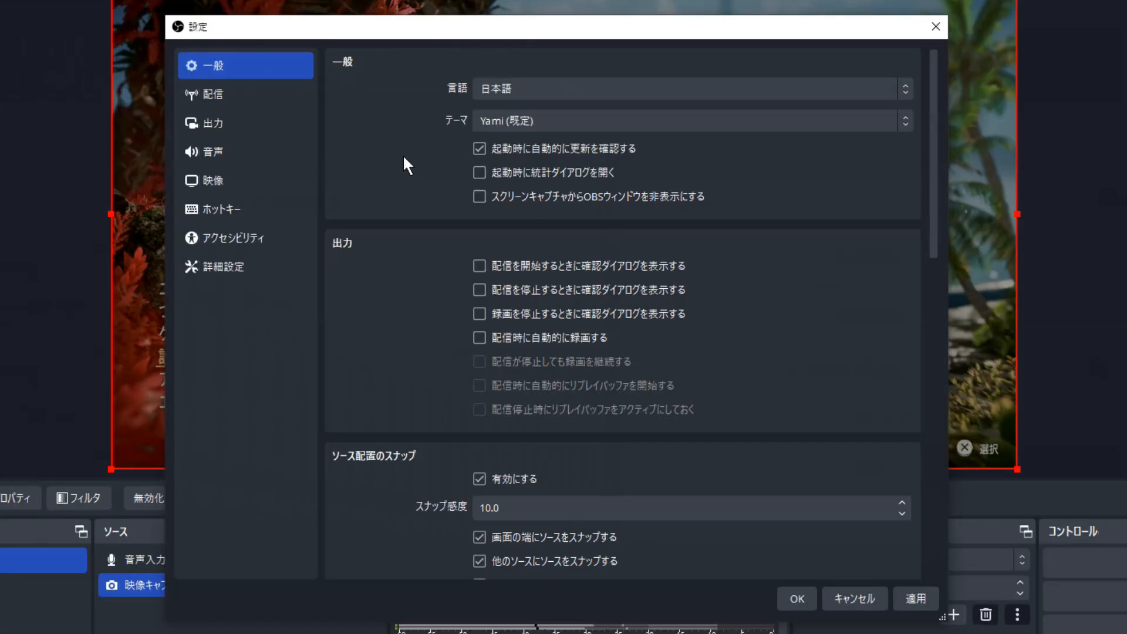
{"action": "left_click", "coordinate": [247, 123]}
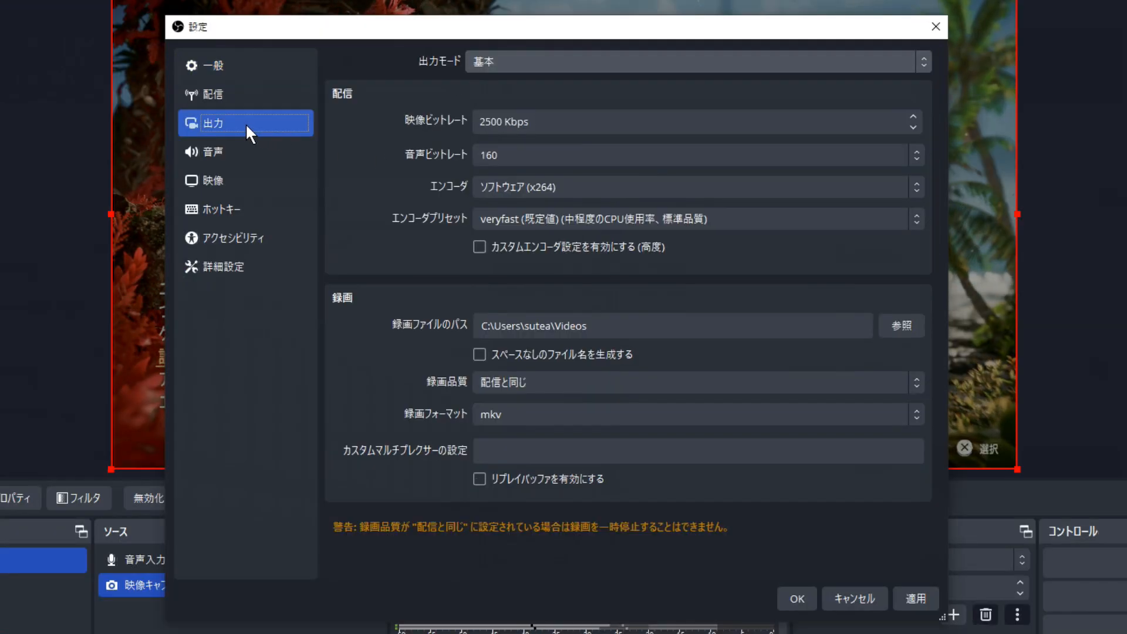
{"action": "left_click", "coordinate": [517, 65]}
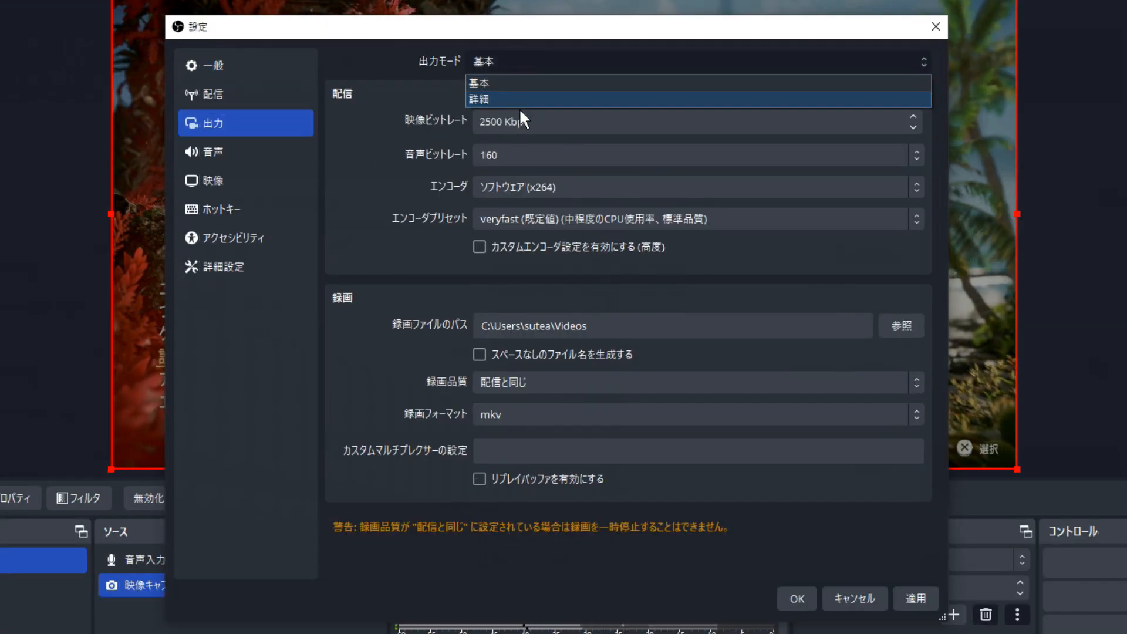
{"action": "left_click", "coordinate": [519, 103]}
{"action": "left_click", "coordinate": [425, 100]}
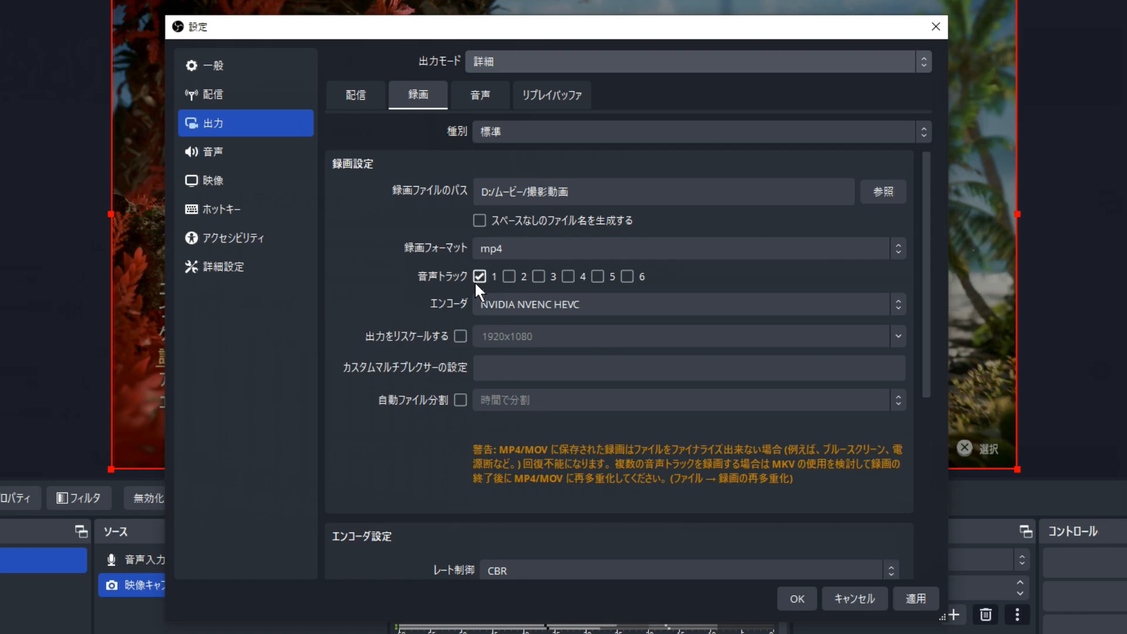
- Check the output audio track bitrates and choose main10 as the プロファイル in the 録画 encoder settings
{"action": "left_click", "coordinate": [484, 94]}
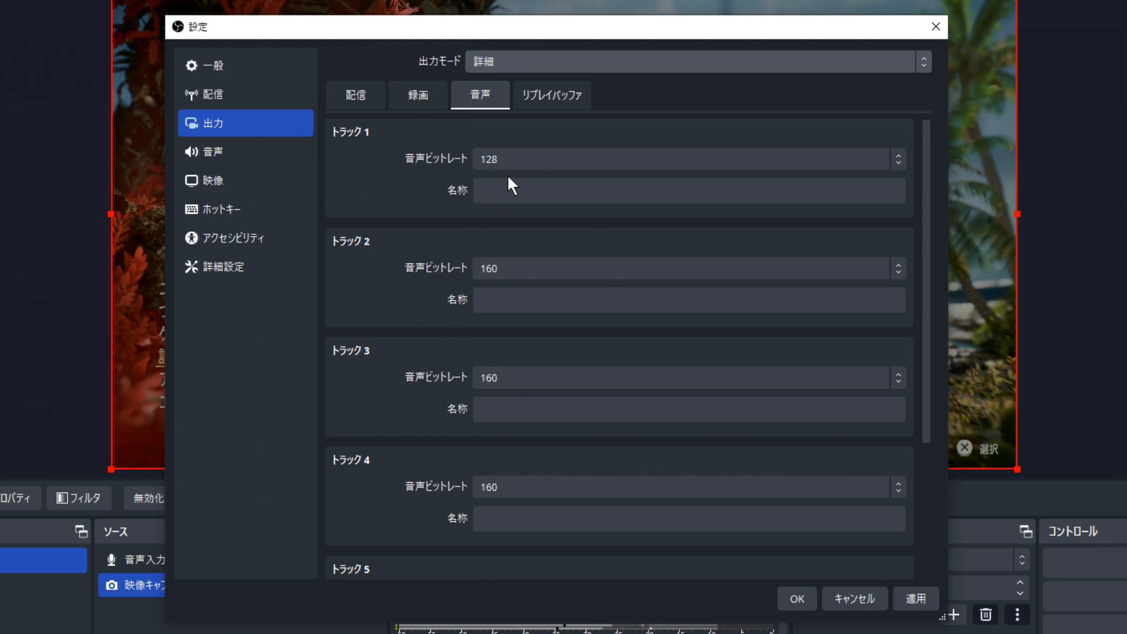
{"action": "left_click", "coordinate": [429, 105]}
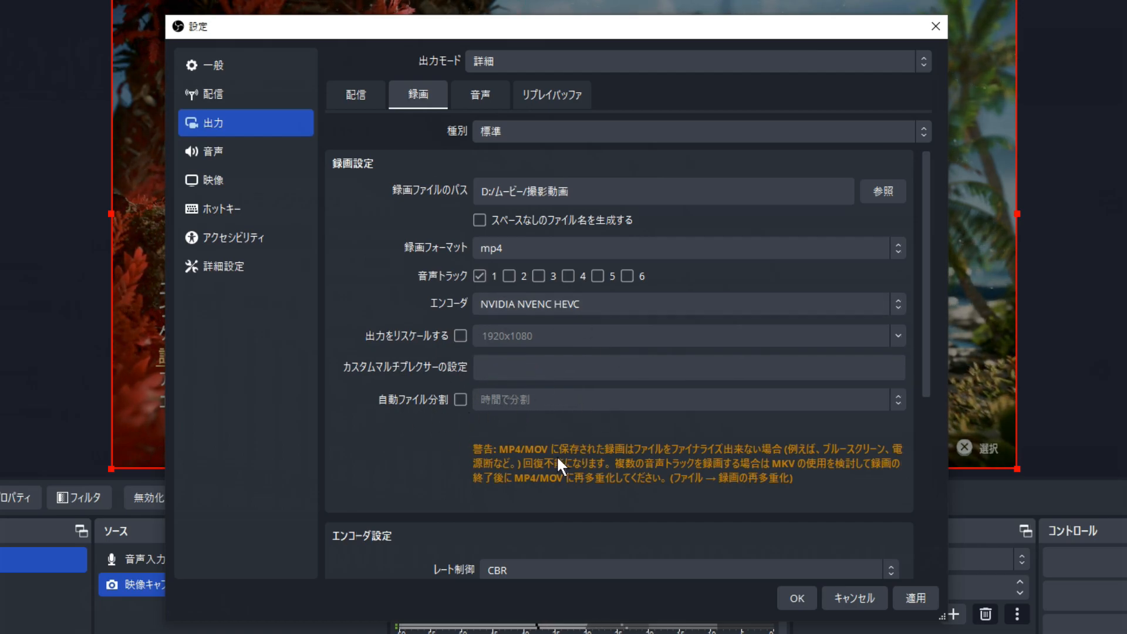
{"action": "scroll", "coordinate": [428, 443], "scroll_direction": "down", "scroll_amount": 5}
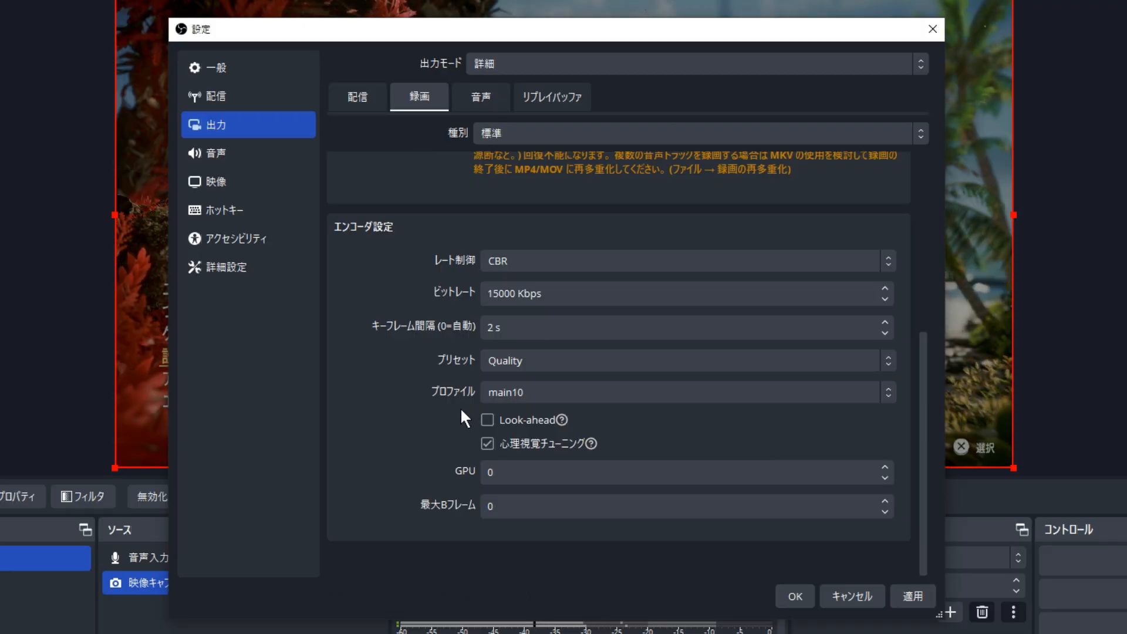
{"action": "left_click", "coordinate": [554, 395]}
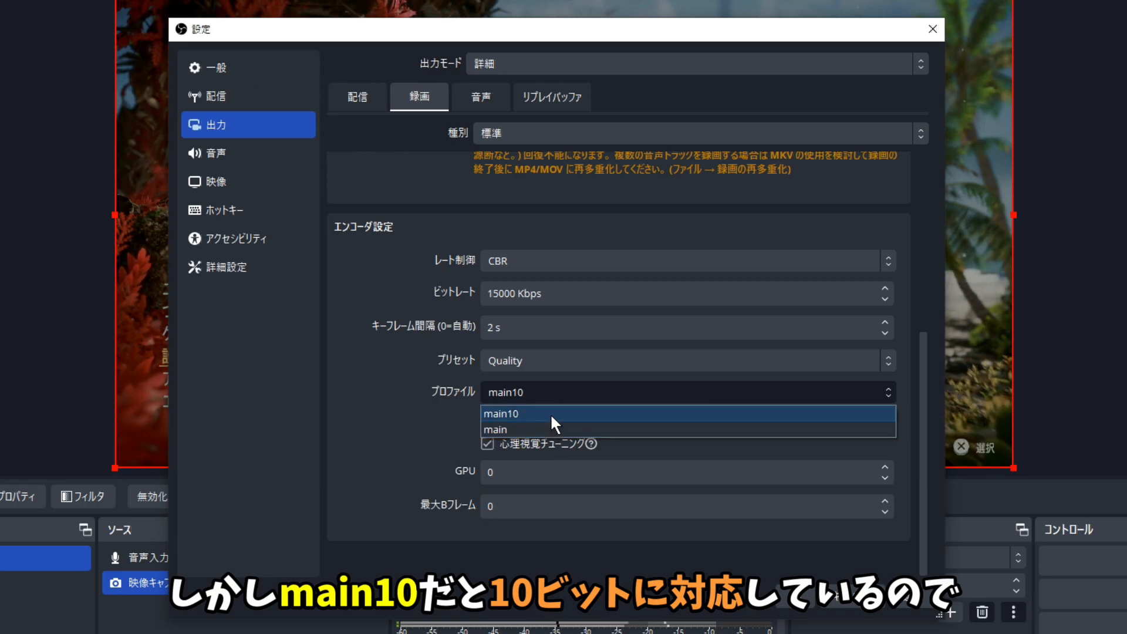
{"action": "left_click", "coordinate": [550, 413]}
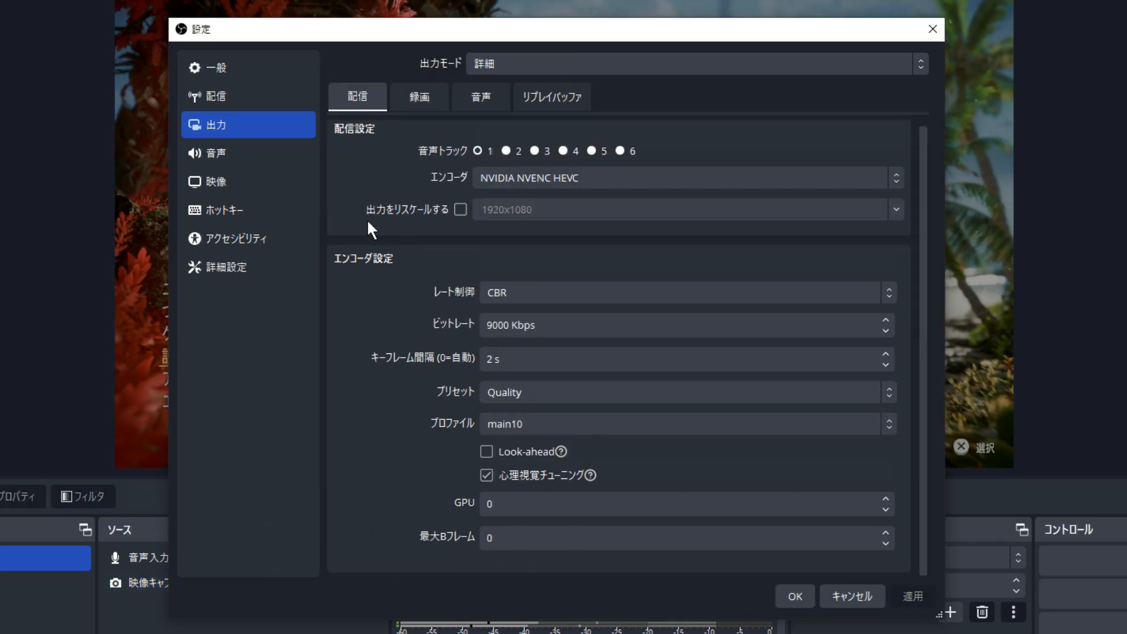
- Set the audio サンプルレート to 44.1 kHz and check the resolution and FPS in the 映像 settings
{"action": "left_click", "coordinate": [263, 153]}
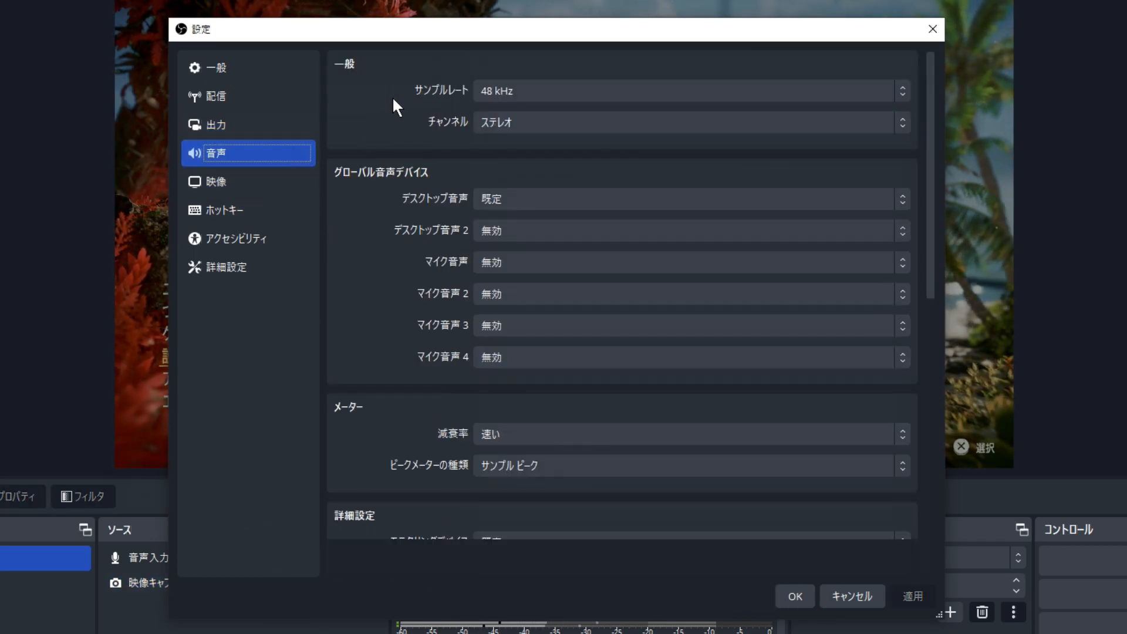
{"action": "left_click", "coordinate": [556, 93]}
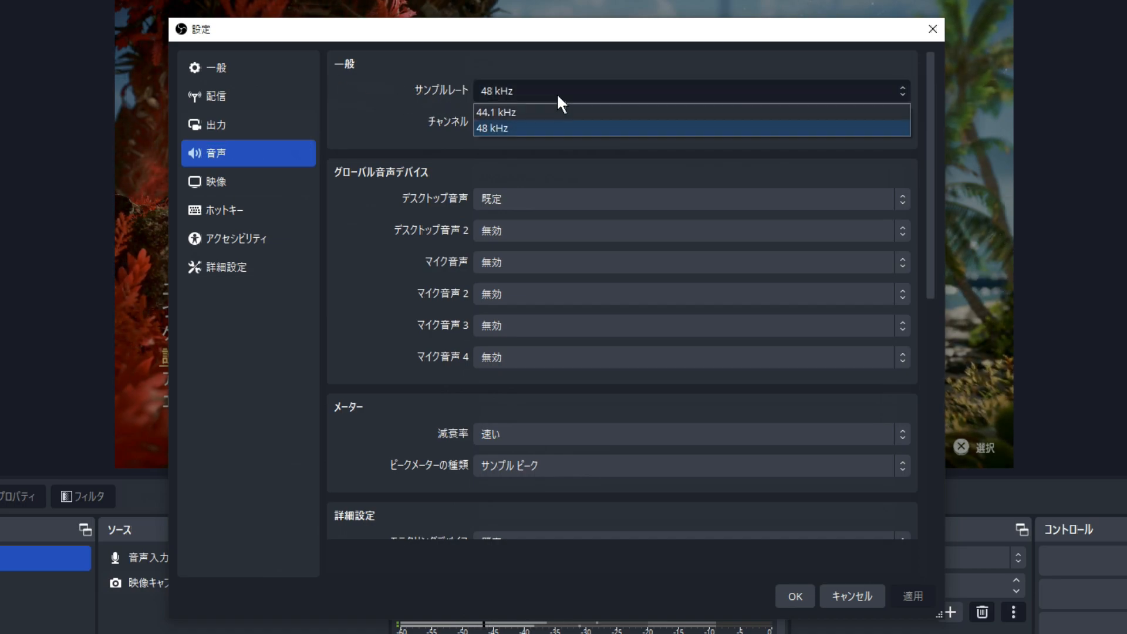
{"action": "left_click", "coordinate": [540, 115]}
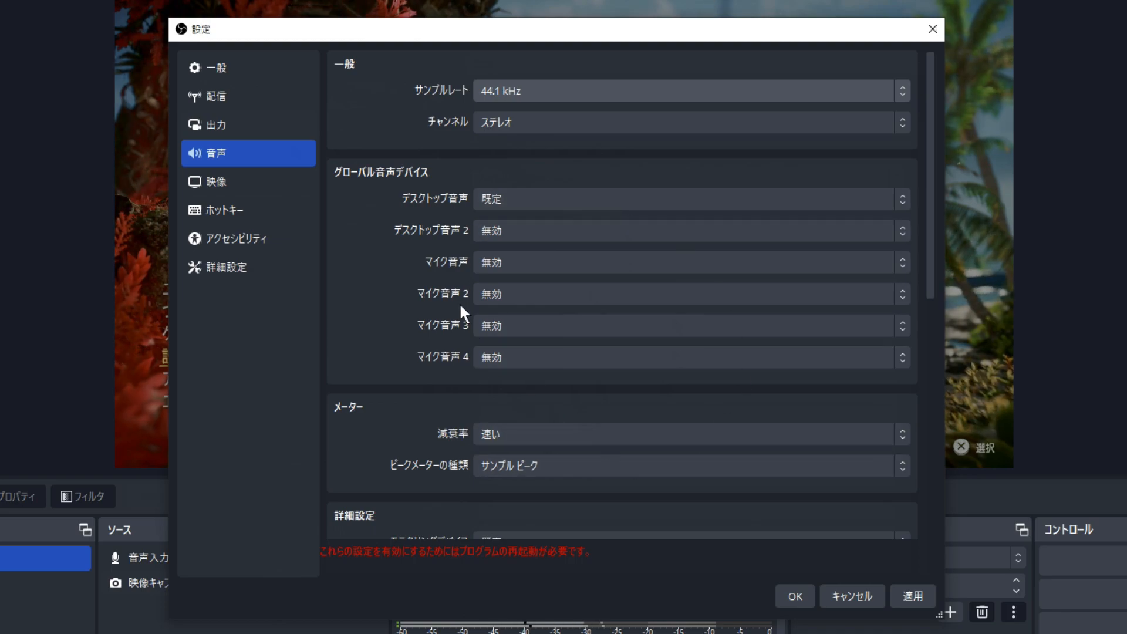
{"action": "left_click", "coordinate": [208, 183]}
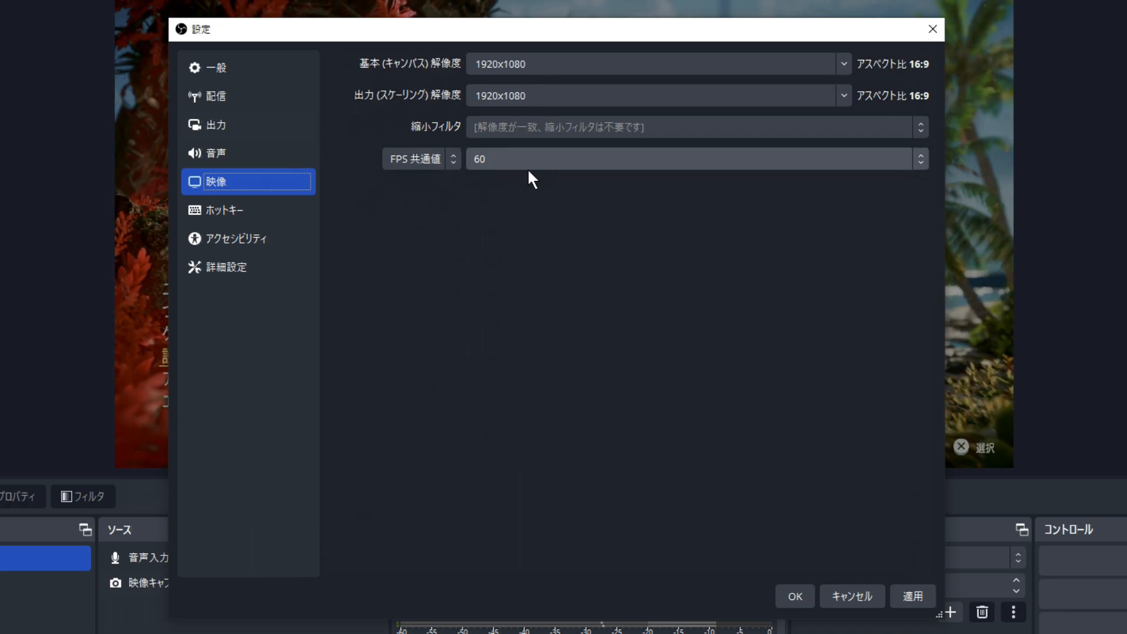
- Choose フル as the 色範囲 in 詳細設定, save the settings, and start recording the gameplay
{"action": "left_click", "coordinate": [276, 266]}
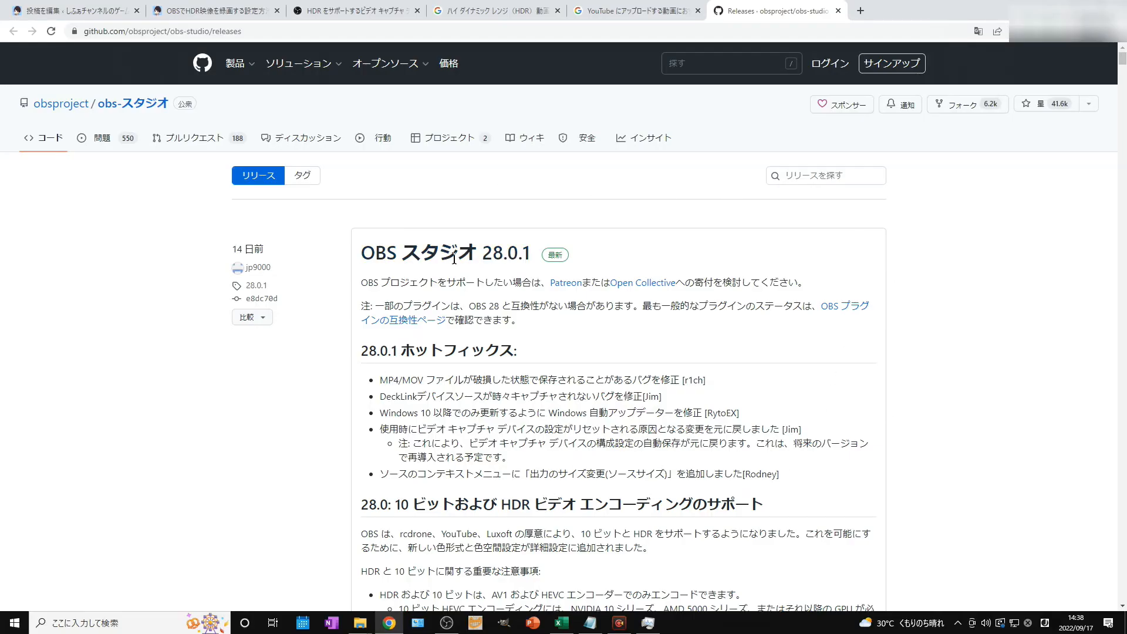
{"action": "scroll", "coordinate": [804, 386], "scroll_direction": "down", "scroll_amount": 5}
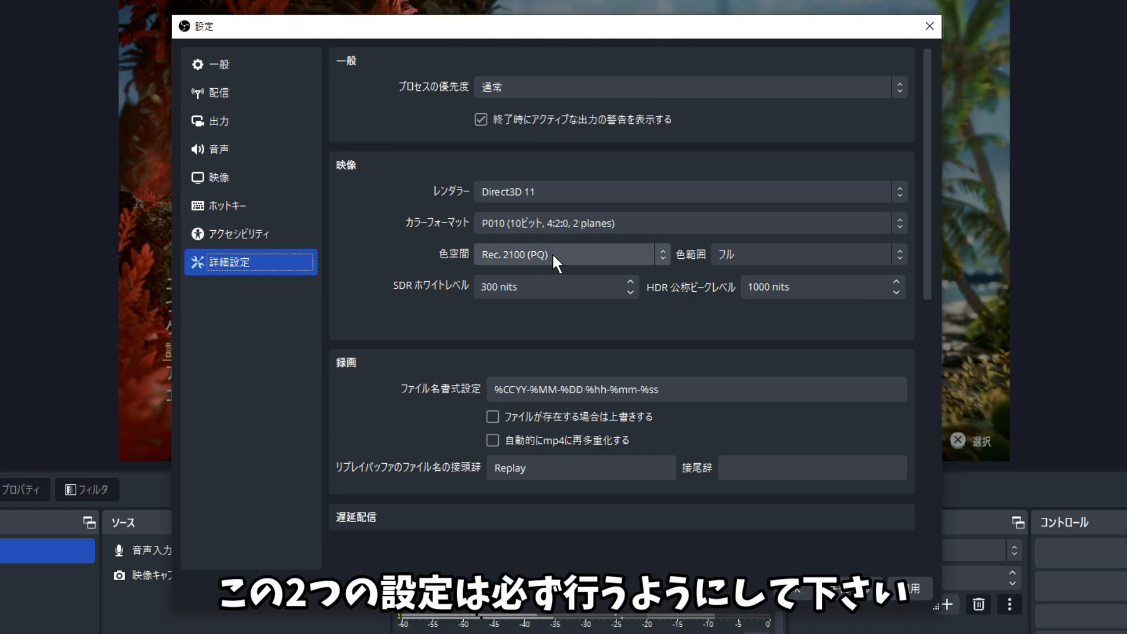
{"action": "left_click", "coordinate": [783, 253]}
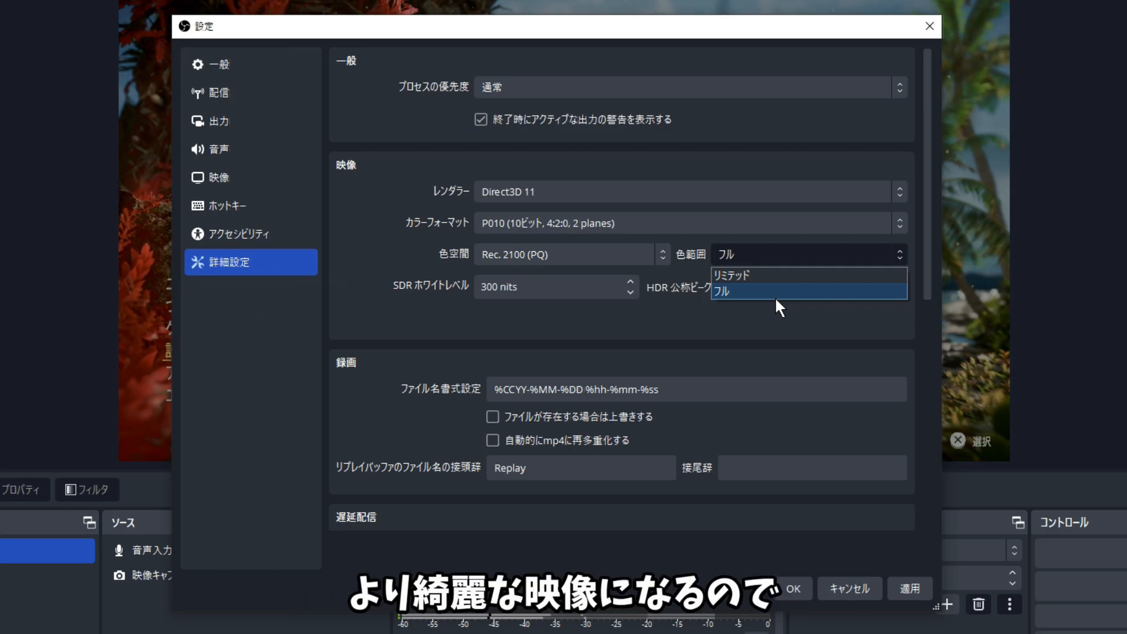
{"action": "left_click", "coordinate": [775, 294]}
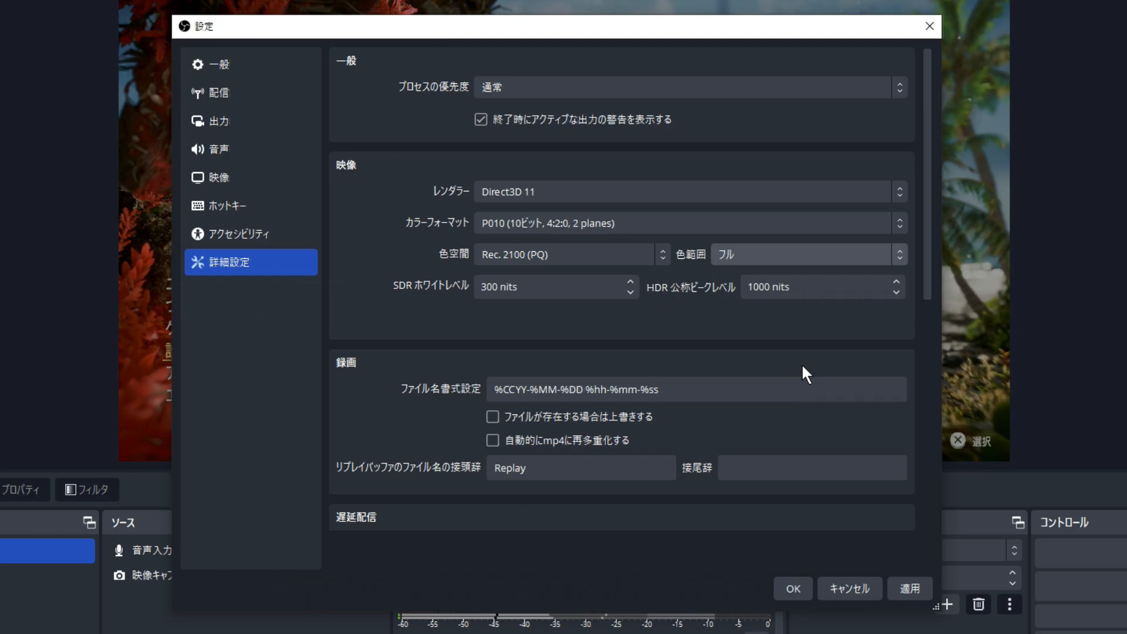
{"action": "left_click", "coordinate": [788, 594]}
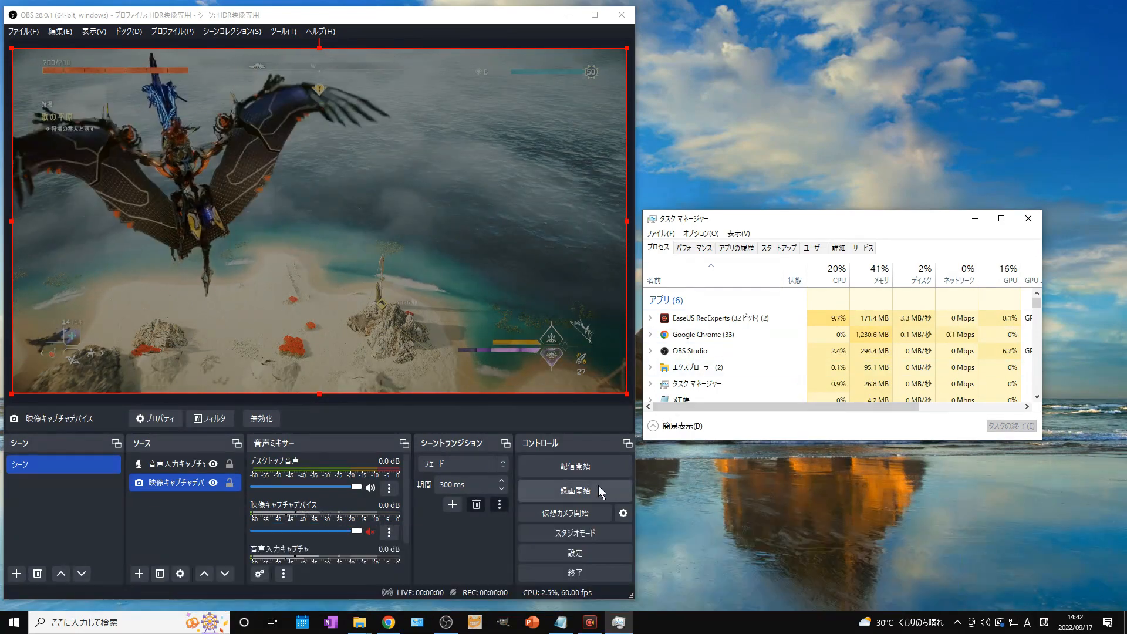
{"action": "left_click", "coordinate": [599, 488]}
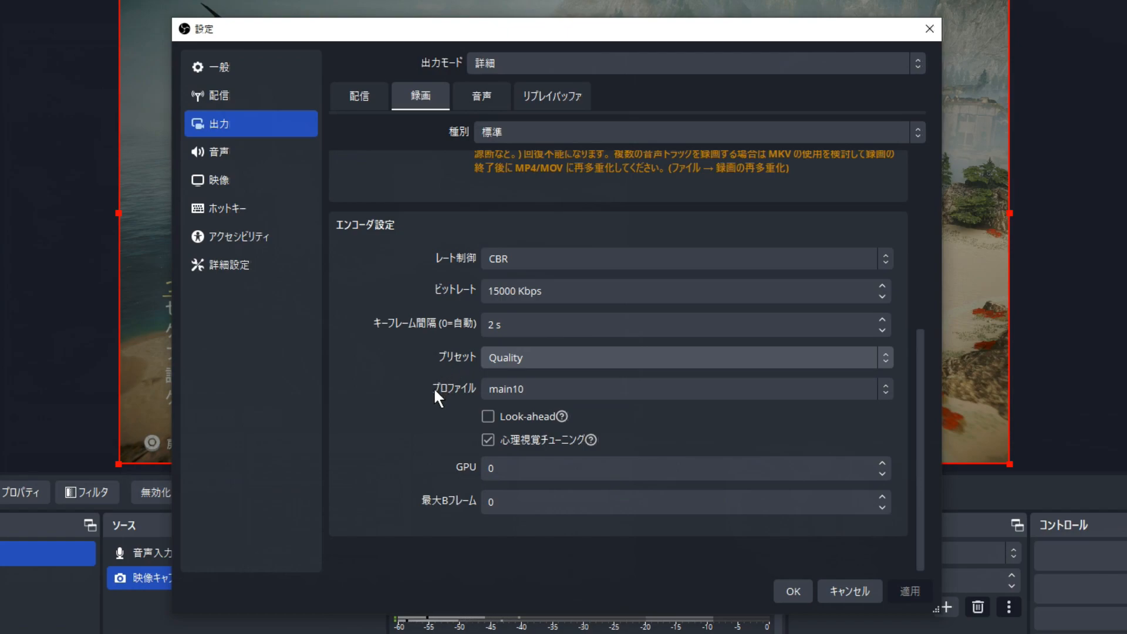
- Review the プリセット options in the 録画 encoder settings, the 映像 settings, and YouTube's help page on uploading HDR videos
{"action": "left_click", "coordinate": [540, 357]}
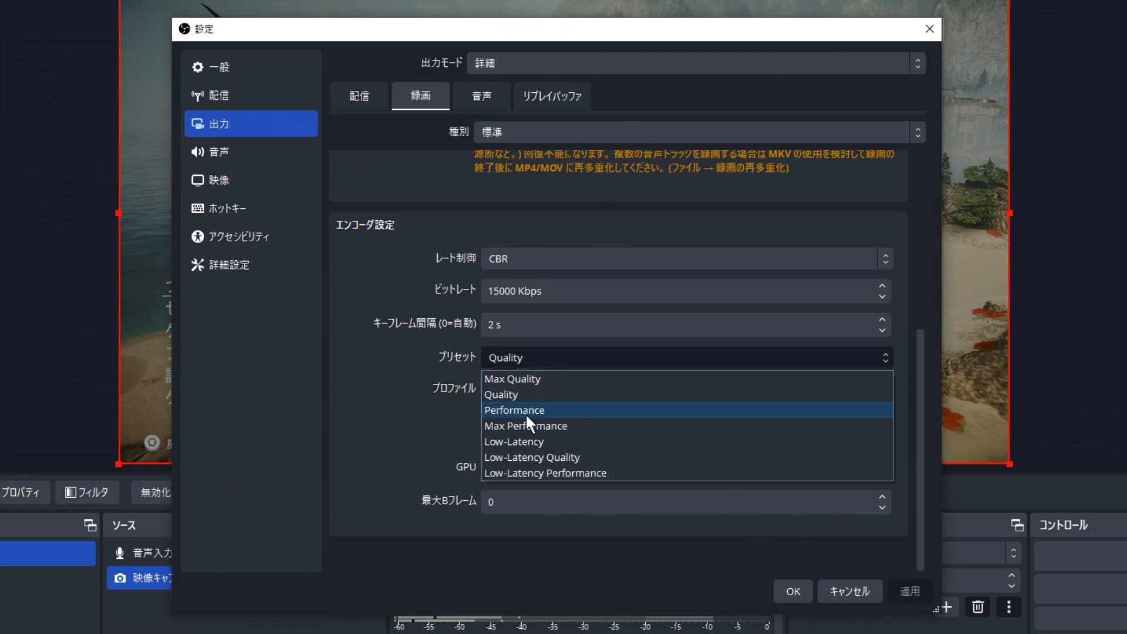
{"action": "left_click", "coordinate": [387, 340]}
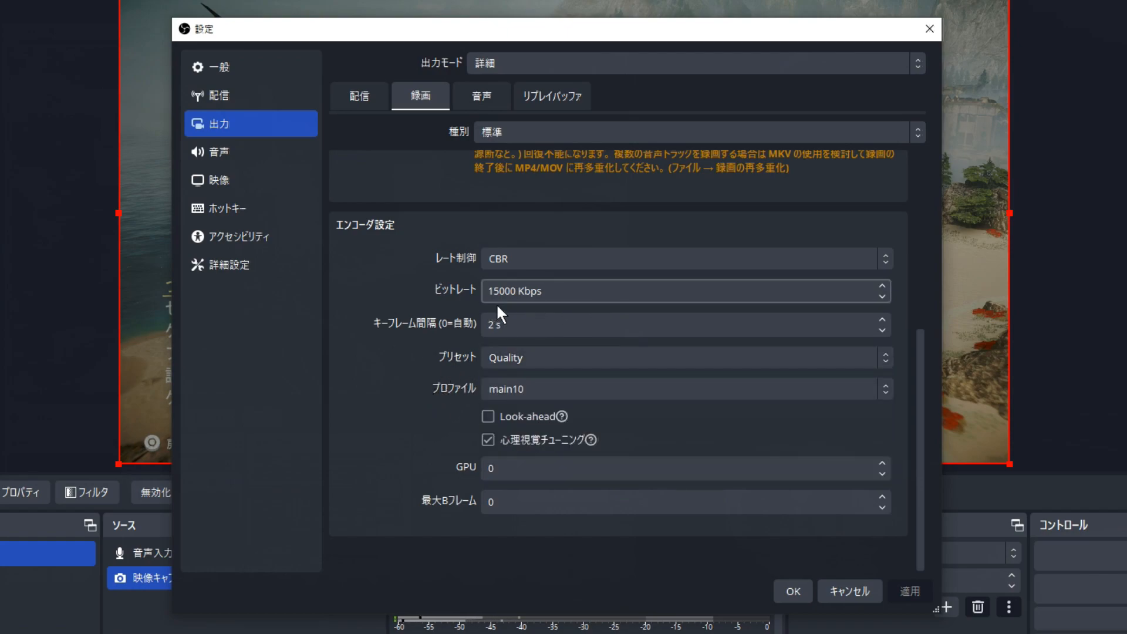
{"action": "left_click", "coordinate": [253, 181]}
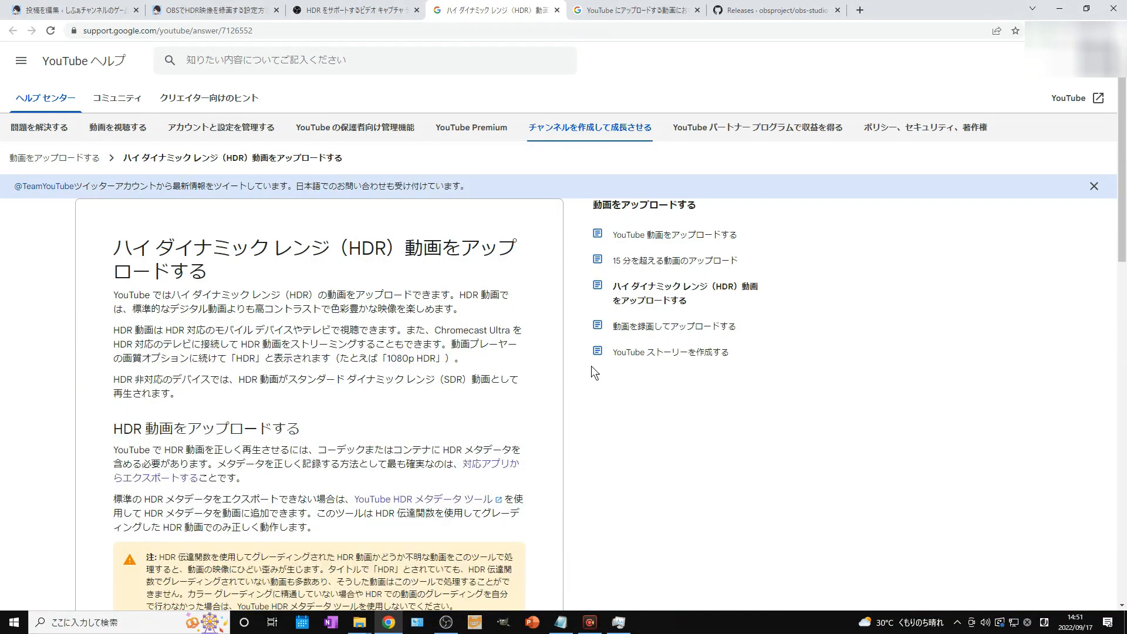
{"action": "scroll", "coordinate": [591, 365], "scroll_direction": "down", "scroll_amount": 9}
{"action": "scroll", "coordinate": [591, 365], "scroll_direction": "down", "scroll_amount": 3}
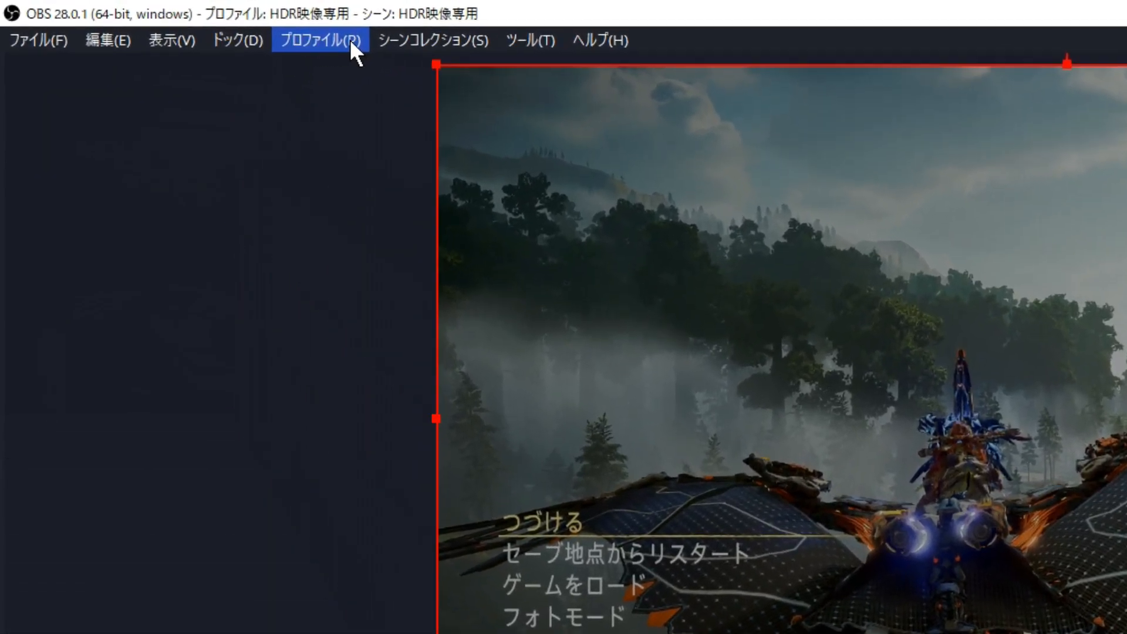
- Switch to the 録画用 profile and add a new scene named シーン 2
{"action": "left_click", "coordinate": [362, 42]}
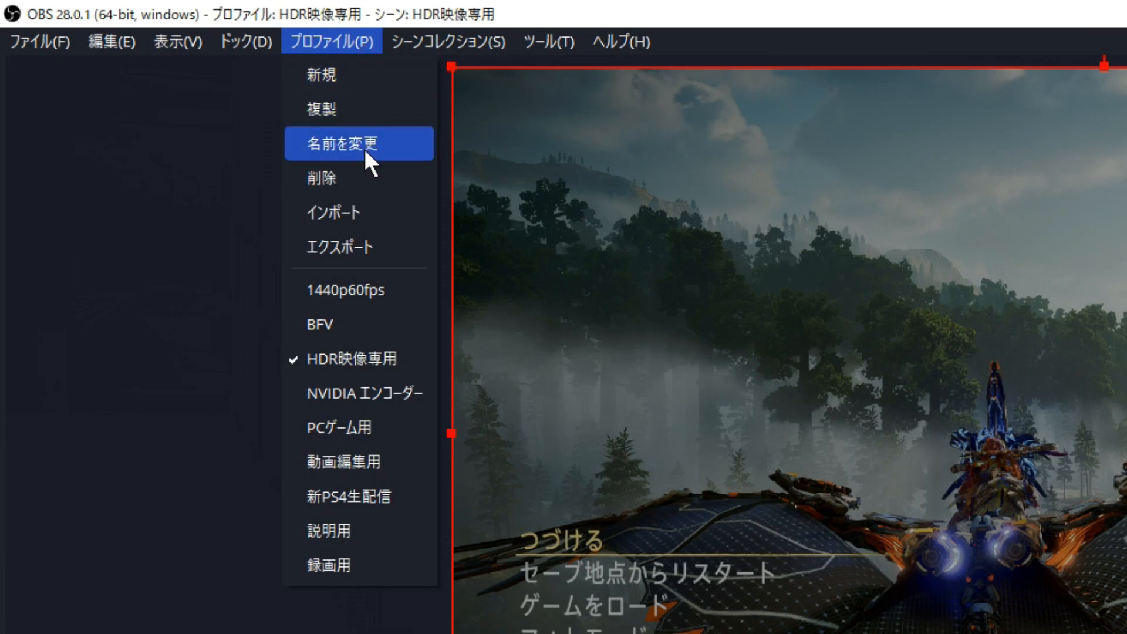
{"action": "left_click", "coordinate": [370, 564]}
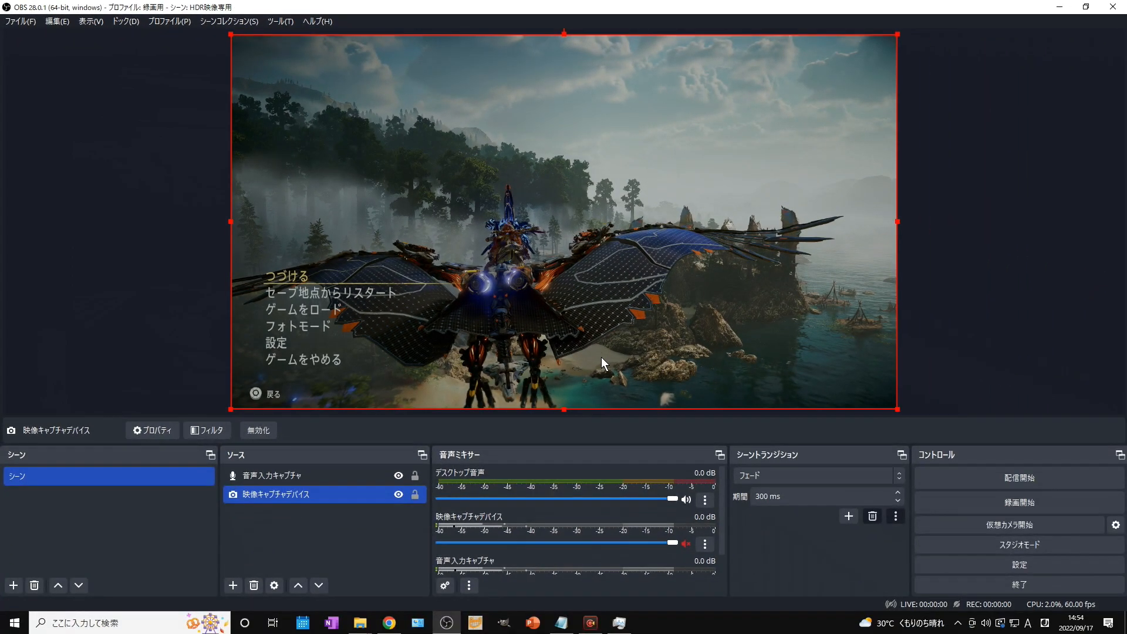
{"action": "left_click", "coordinate": [14, 586]}
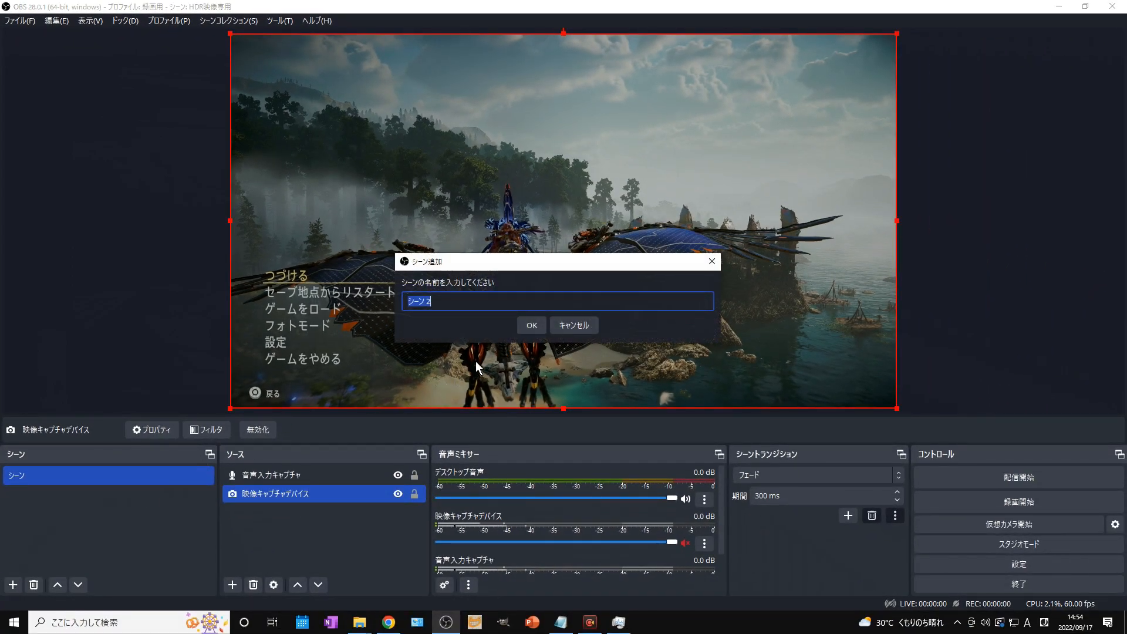
{"action": "left_click", "coordinate": [528, 326]}
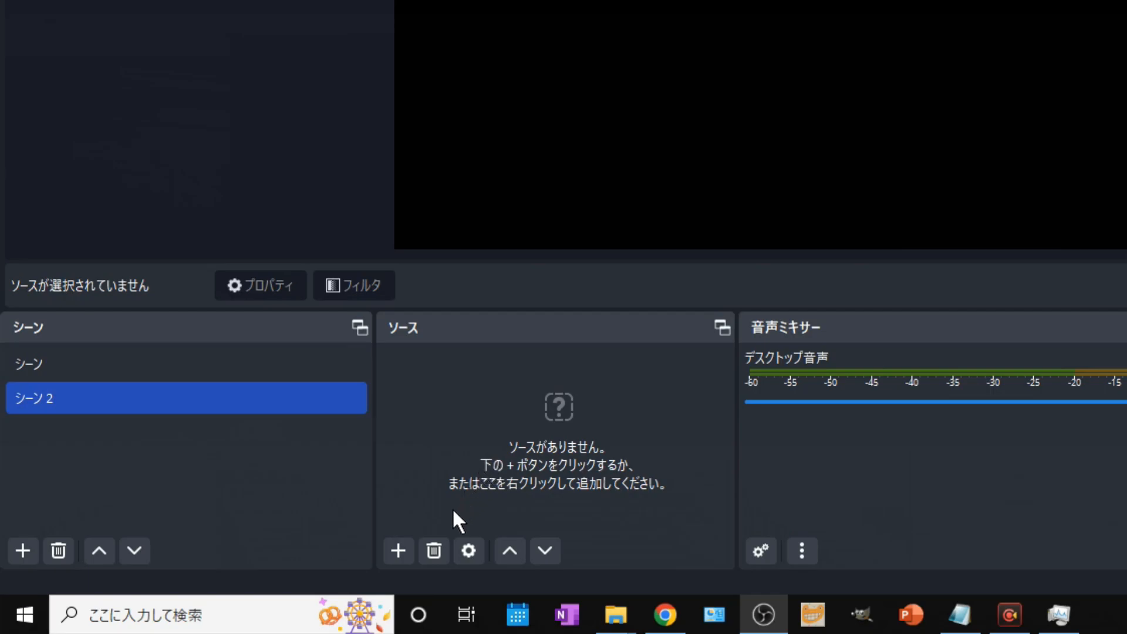
- Add a 画面キャプチャ source to シーン 2 that captures the primary monitor 画面 1 with カーソルをキャプチャする turned off
{"action": "left_click", "coordinate": [394, 555]}
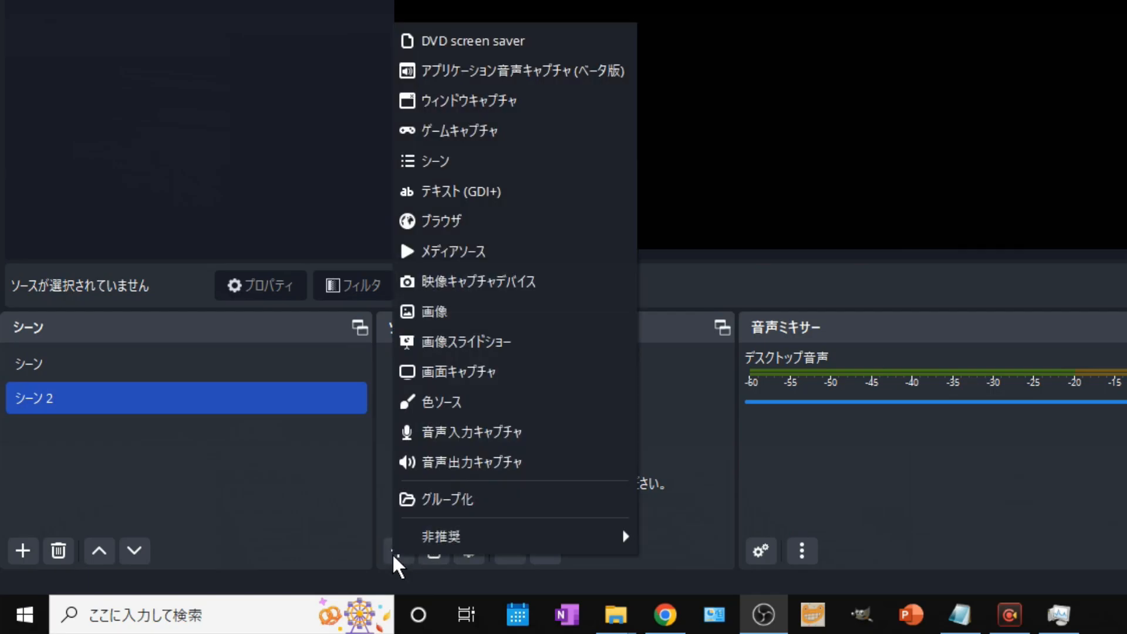
{"action": "left_click", "coordinate": [523, 377]}
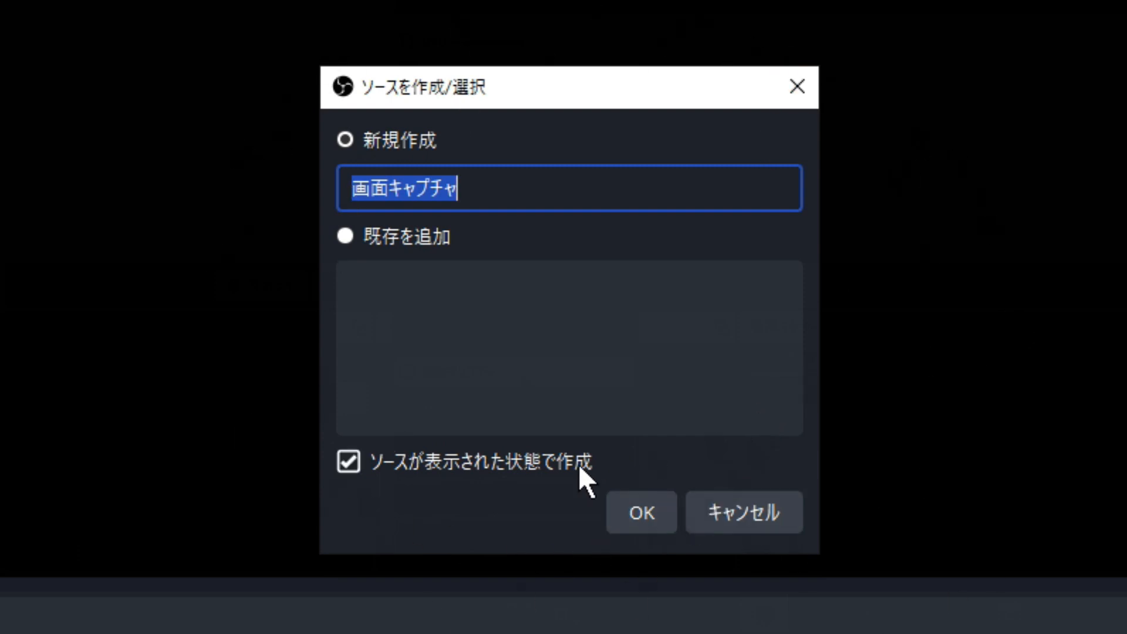
{"action": "left_click", "coordinate": [654, 513]}
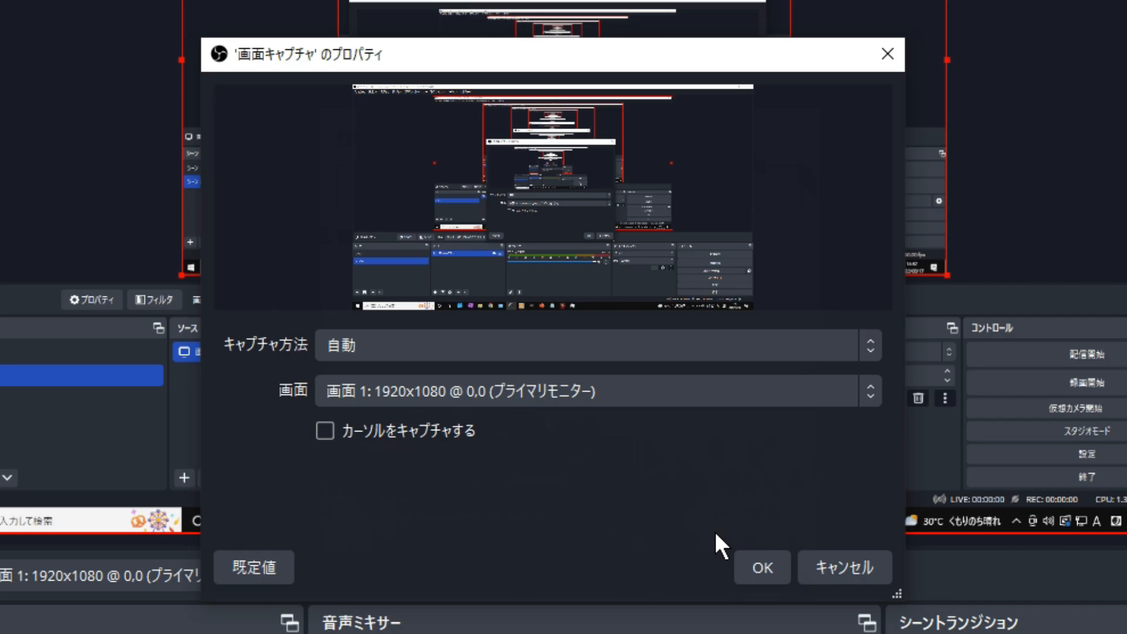
{"action": "left_click", "coordinate": [774, 569]}
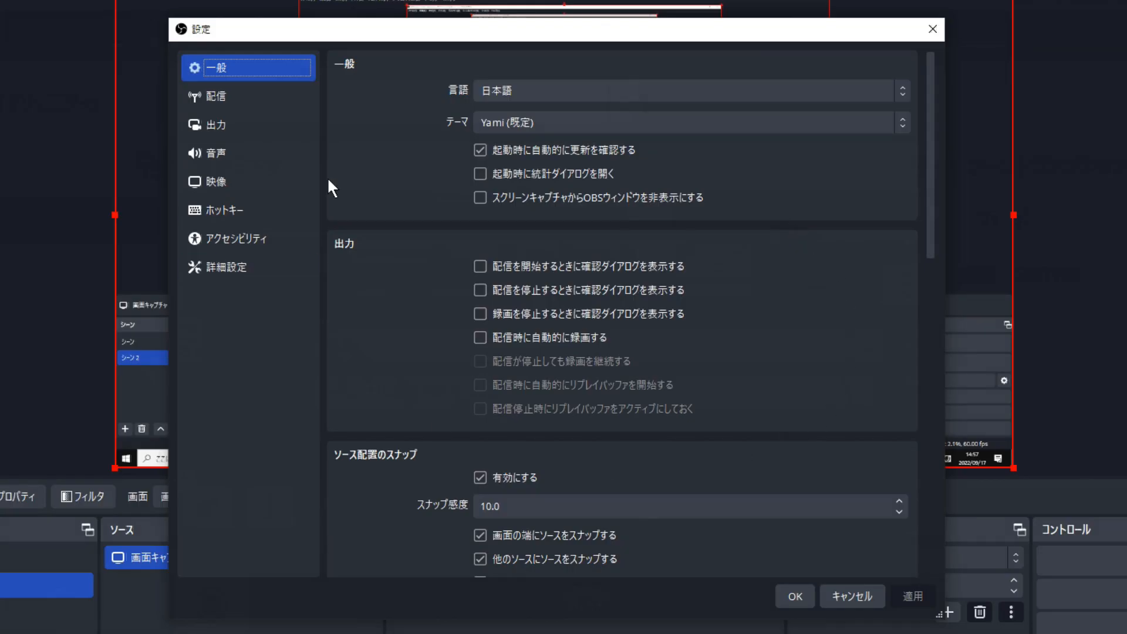
- Open the 音声 settings to check the audio devices
{"action": "left_click", "coordinate": [245, 154]}
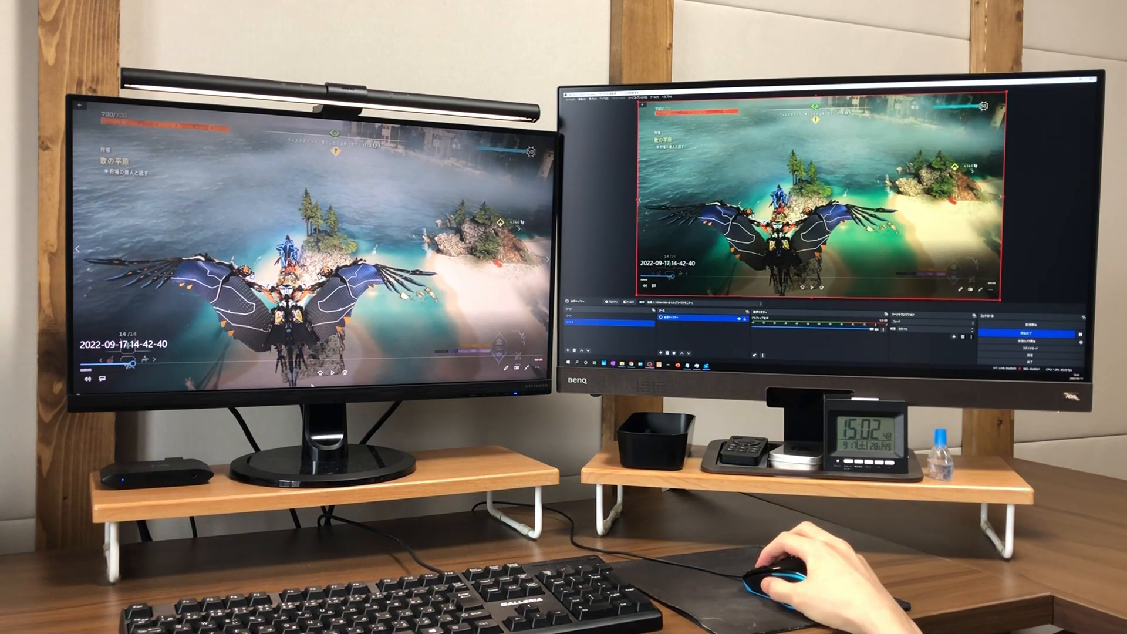
{"action": "left_click", "coordinate": [333, 376]}
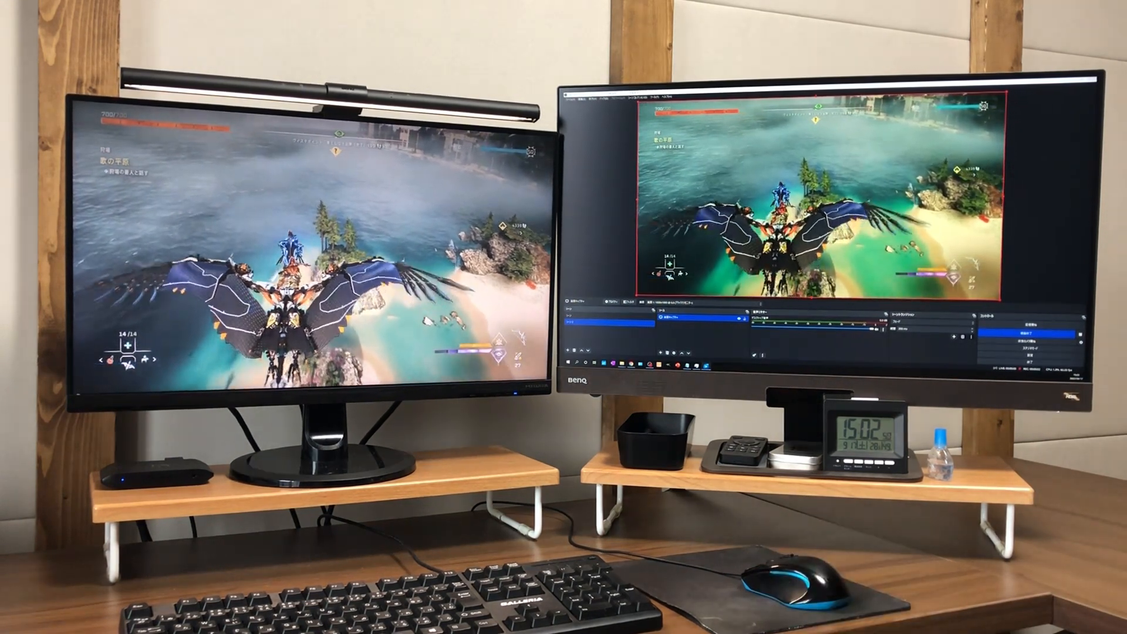